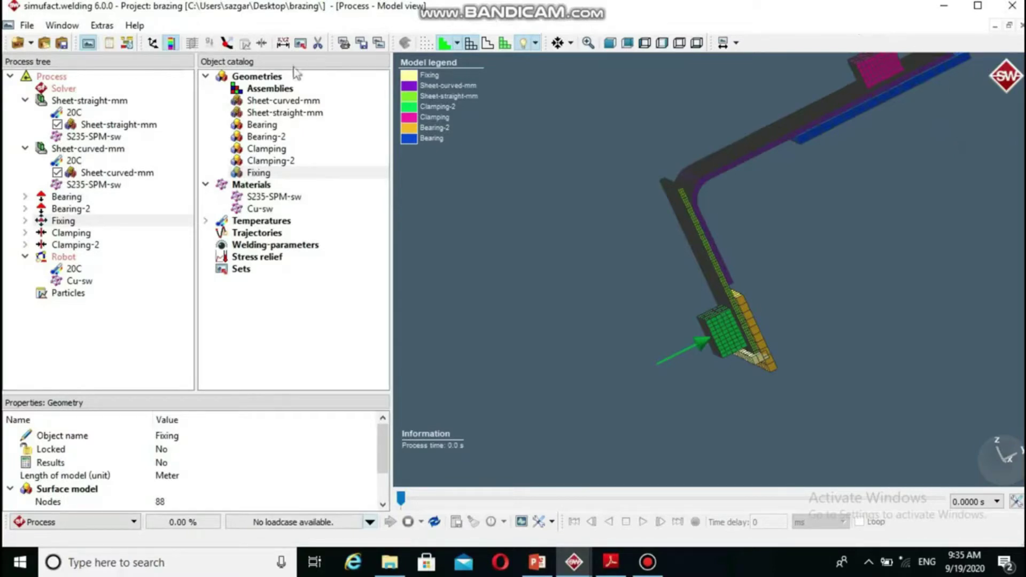
Import the Filler_mm.bdf mesh as a geometry with Millimeter length units
{"action": "right_click", "coordinate": [281, 78]}
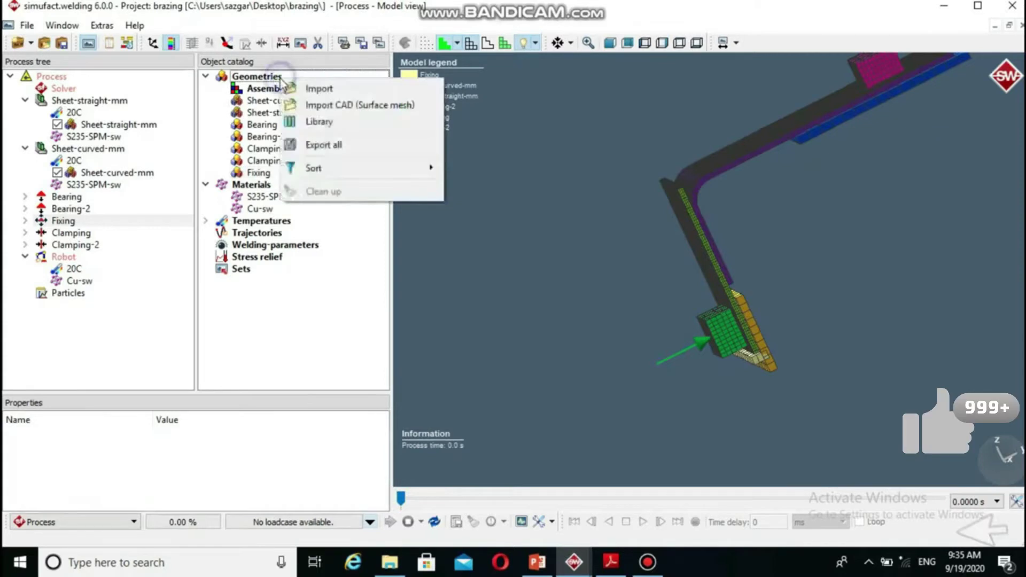
{"action": "left_click", "coordinate": [316, 88]}
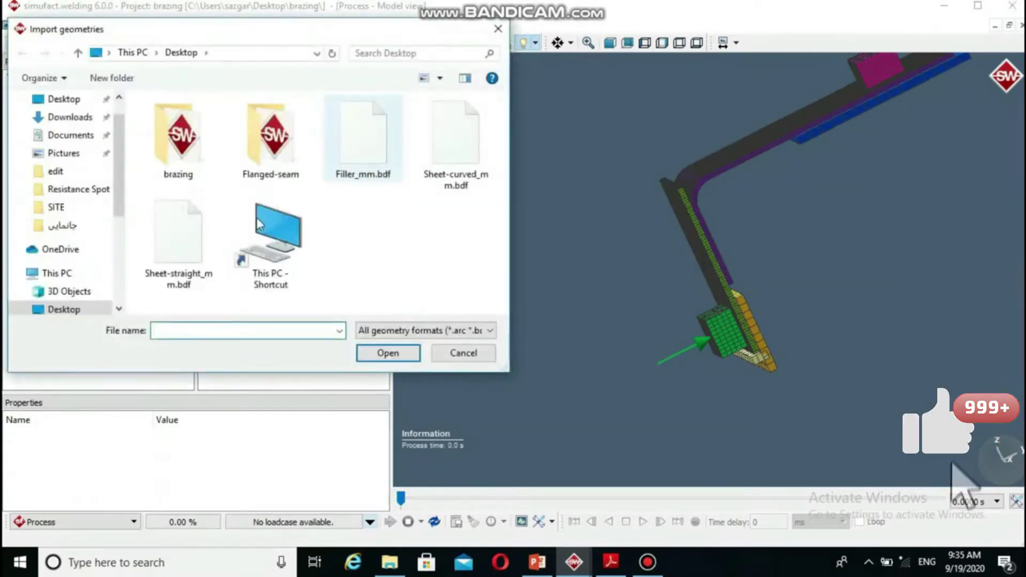
{"action": "left_click", "coordinate": [383, 174]}
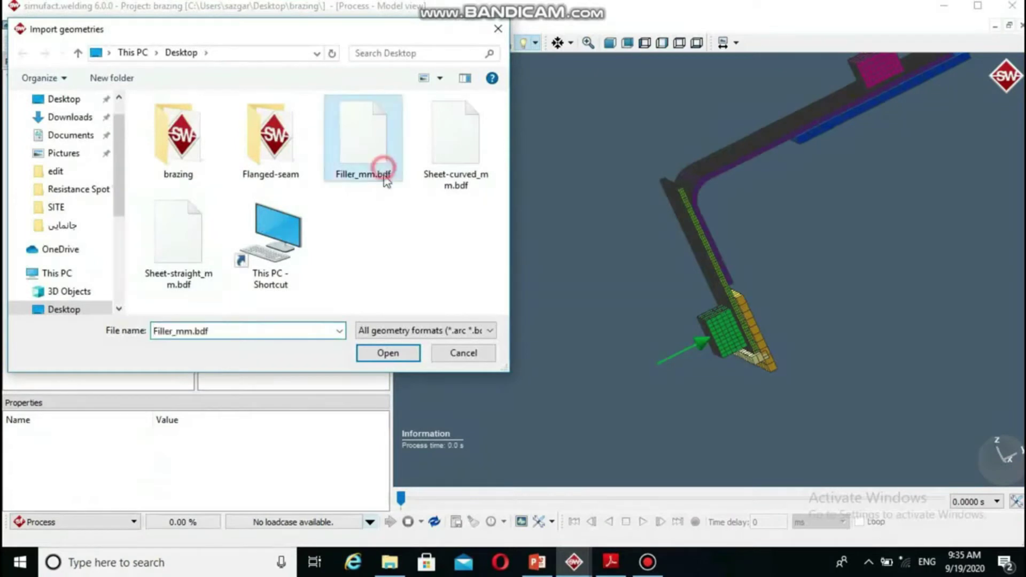
{"action": "left_click", "coordinate": [389, 354]}
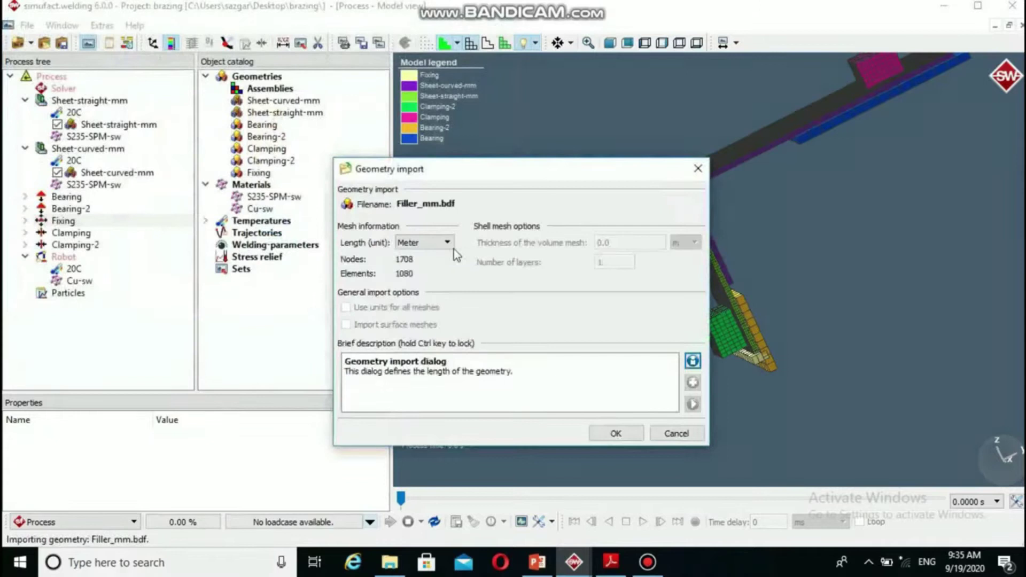
{"action": "left_click", "coordinate": [443, 242]}
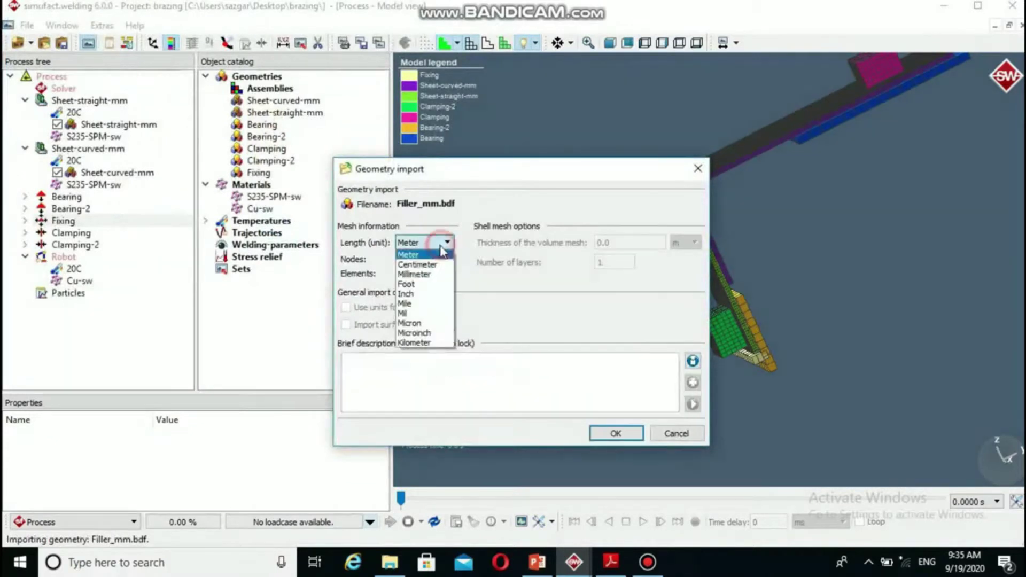
{"action": "left_click", "coordinate": [420, 274]}
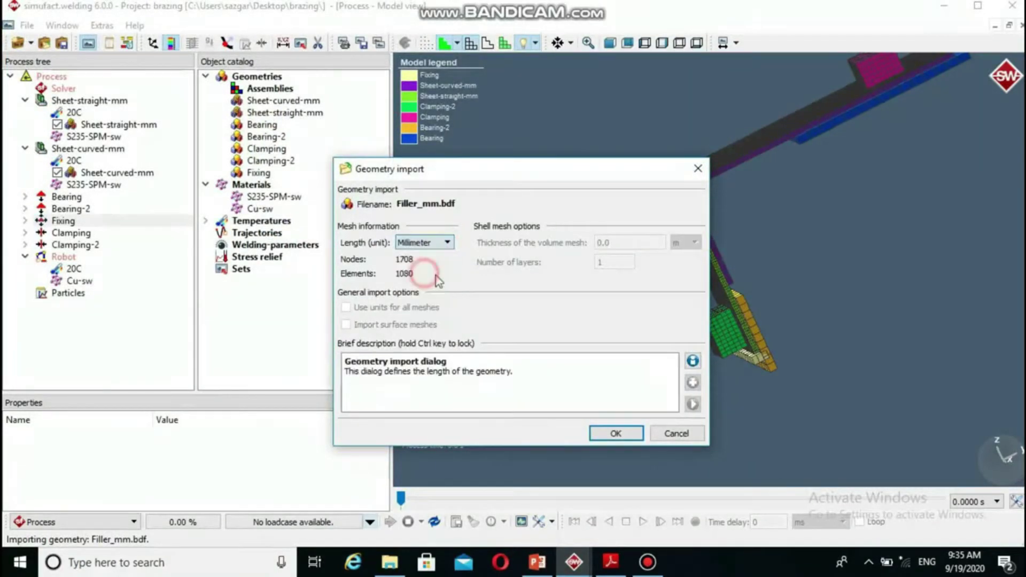
{"action": "left_click", "coordinate": [637, 435]}
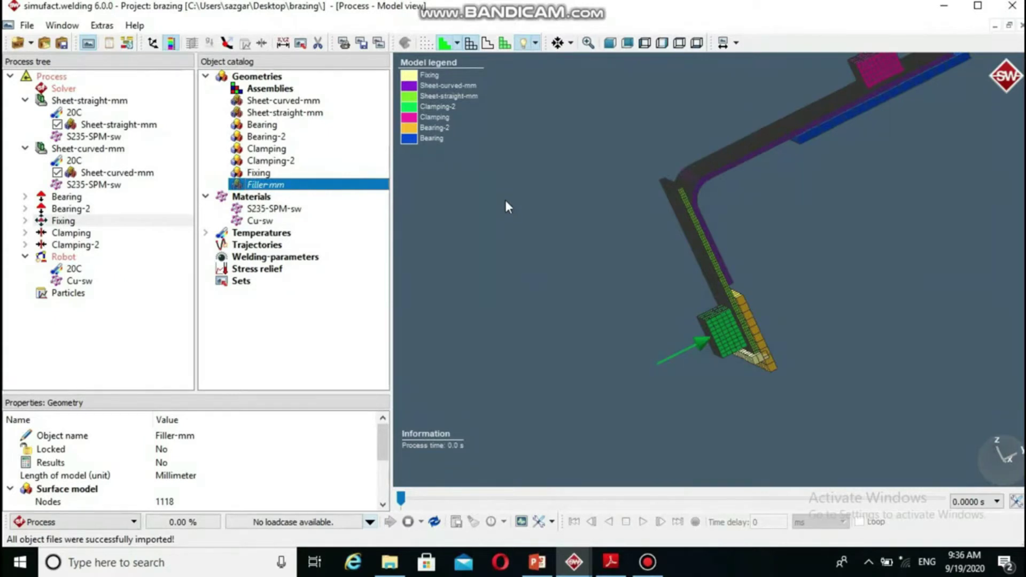
Open Filler-mm in its own view and build a node set from nodes 3 and 271
{"action": "double_click", "coordinate": [325, 185]}
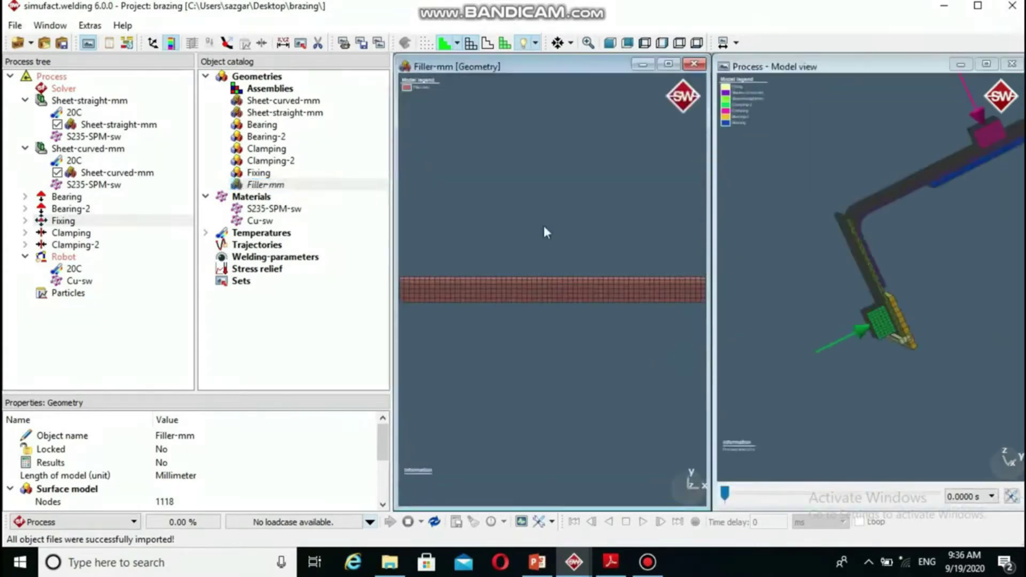
{"action": "double_click", "coordinate": [240, 284]}
{"action": "left_click_drag", "start_coordinate": [660, 227], "coordinate": [499, 282]}
{"action": "left_click", "coordinate": [660, 319]}
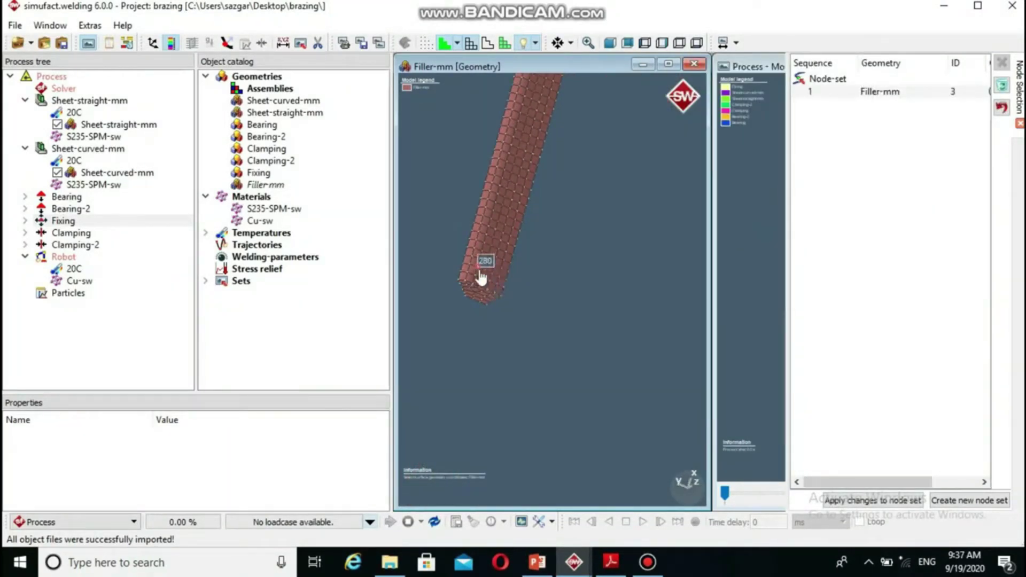
{"action": "left_click", "coordinate": [480, 284]}
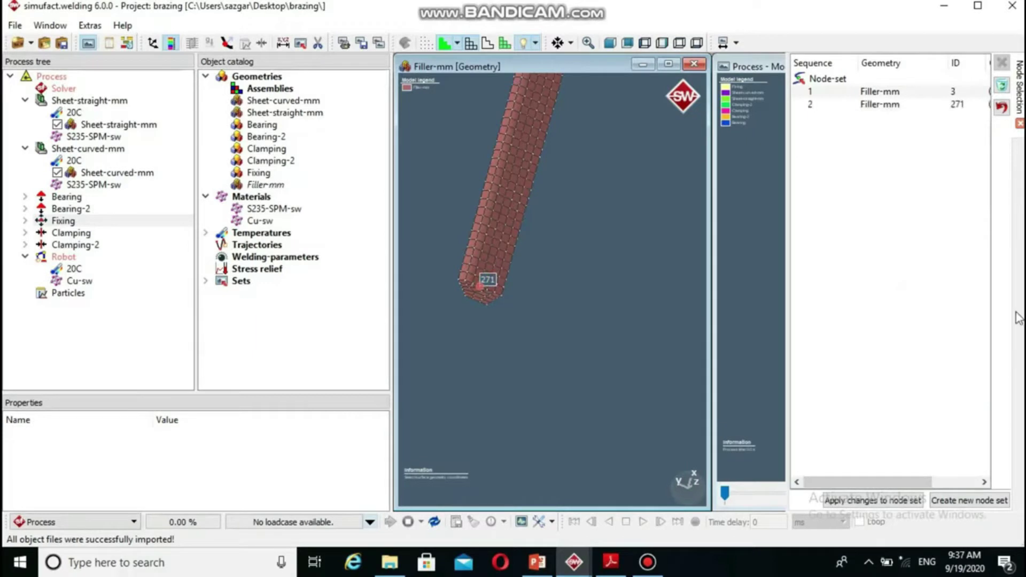
{"action": "left_click", "coordinate": [953, 497]}
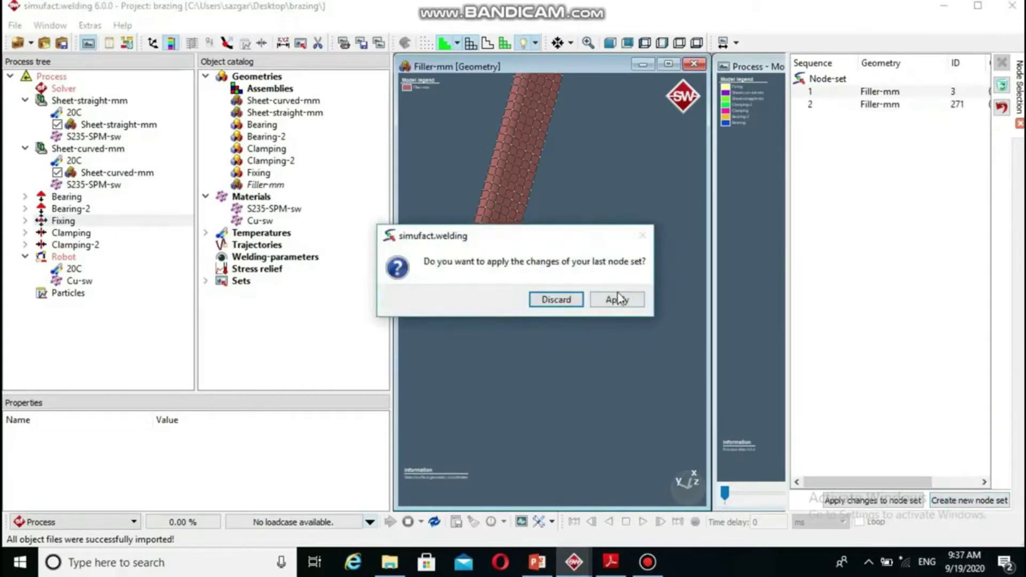
{"action": "left_click", "coordinate": [610, 301]}
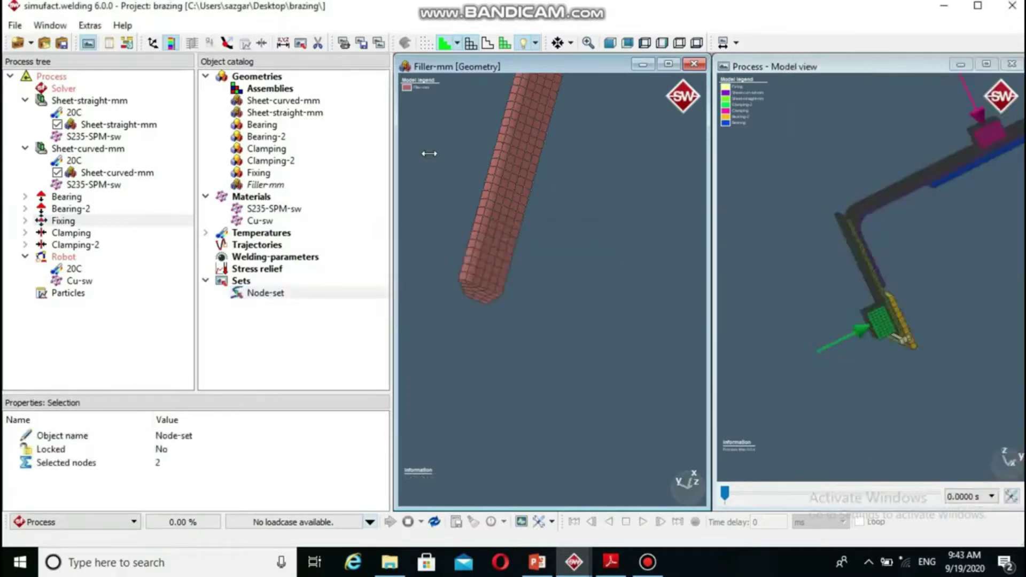
Create a weld line trajectory from the node set and assign it to the Robot
{"action": "right_click", "coordinate": [271, 244]}
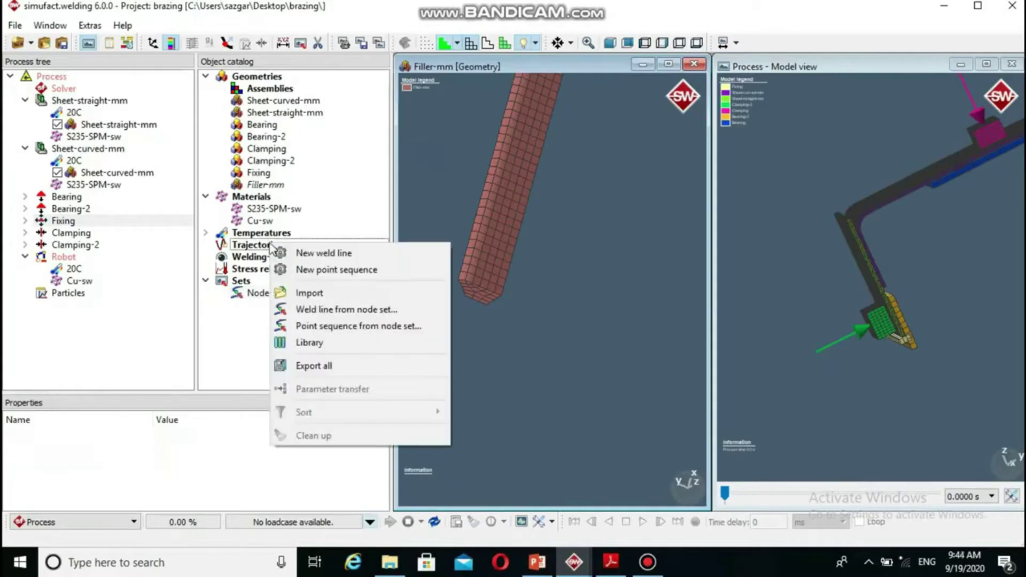
{"action": "left_click", "coordinate": [310, 314]}
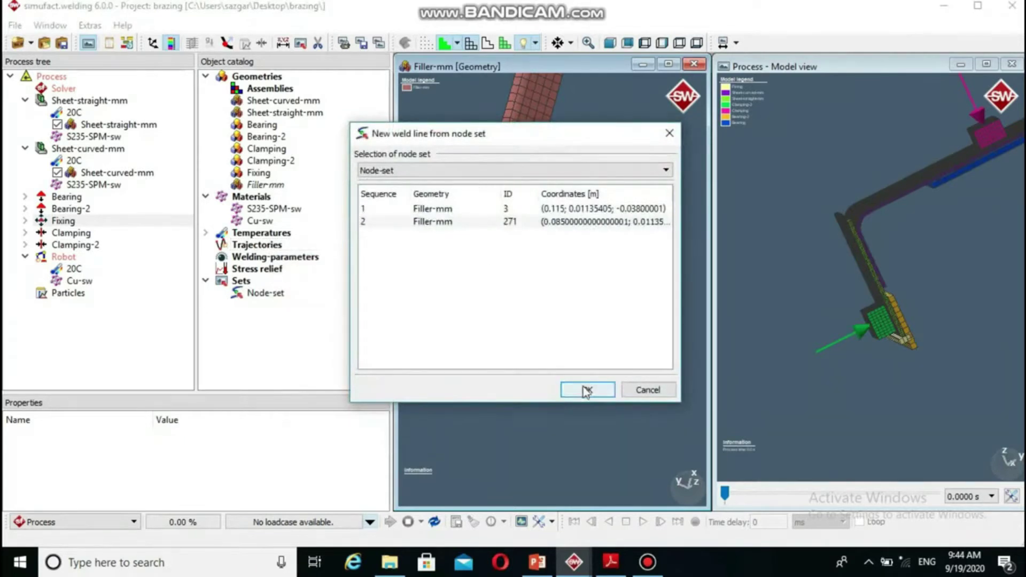
{"action": "left_click", "coordinate": [587, 390]}
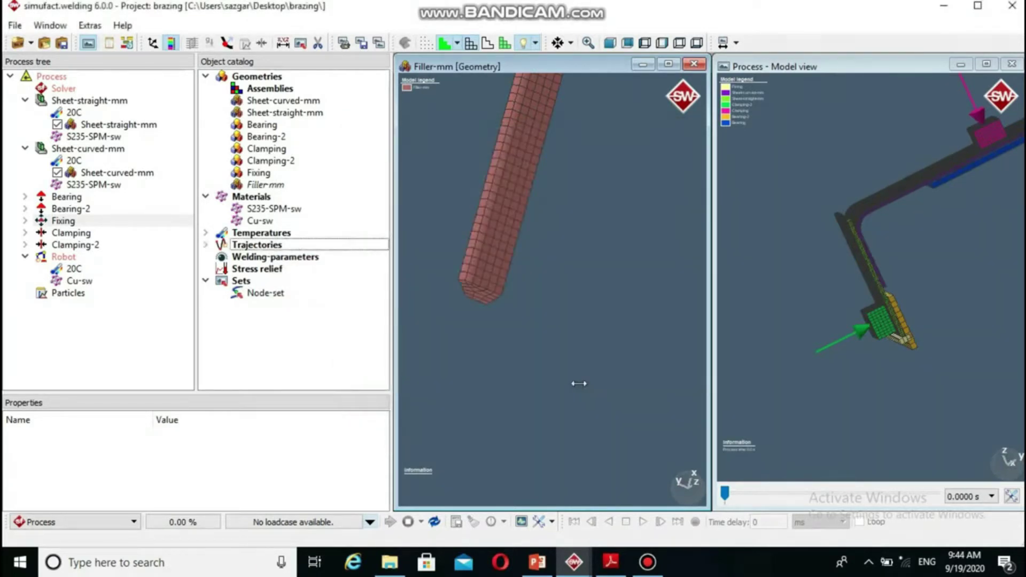
{"action": "left_click", "coordinate": [207, 245]}
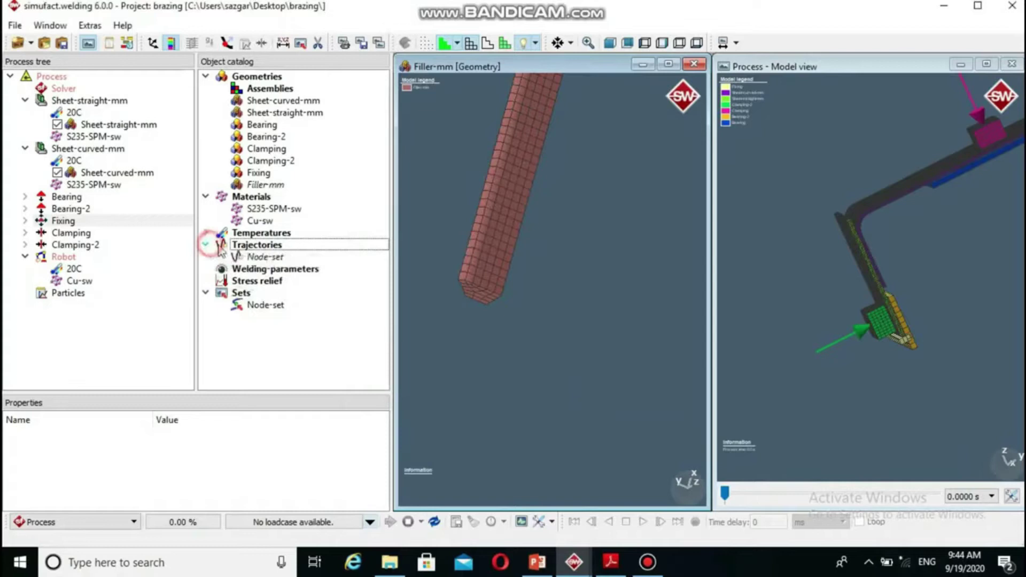
{"action": "left_click_drag", "start_coordinate": [259, 257], "coordinate": [110, 268]}
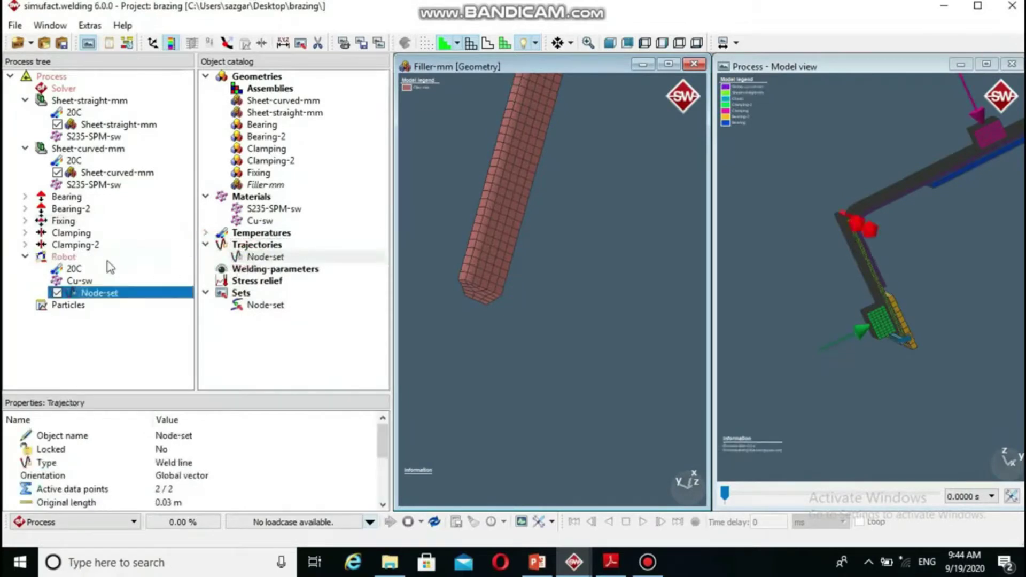
{"action": "left_click", "coordinate": [239, 271]}
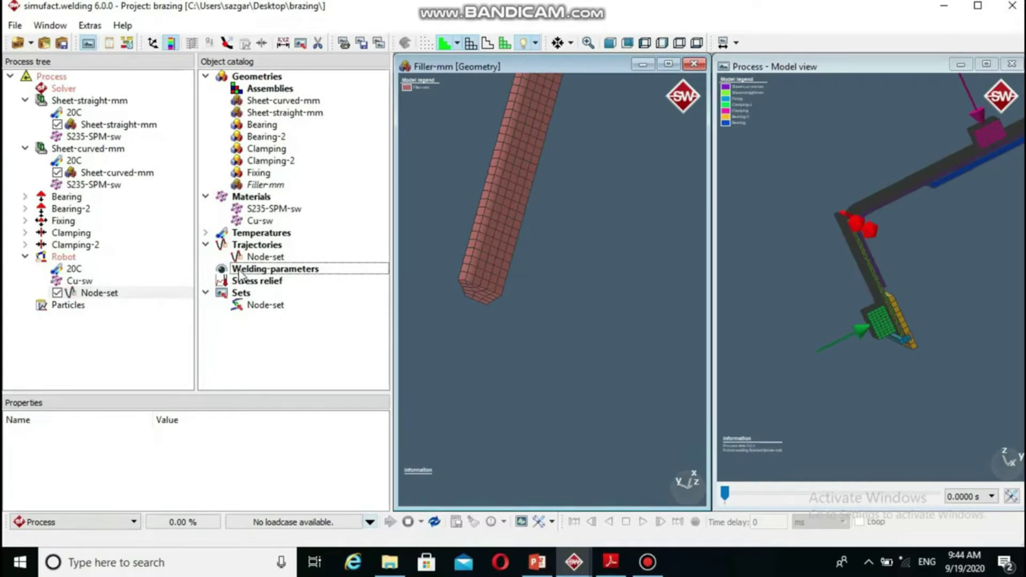
Create a new heat source parameter and set its travel velocity to 50 mm/s
{"action": "right_click", "coordinate": [240, 272]}
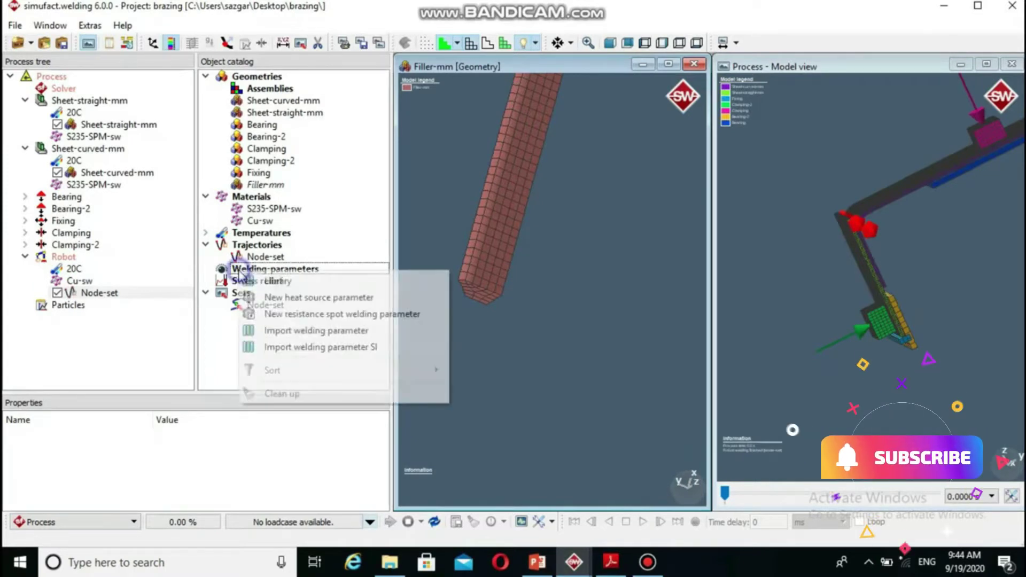
{"action": "left_click", "coordinate": [284, 296]}
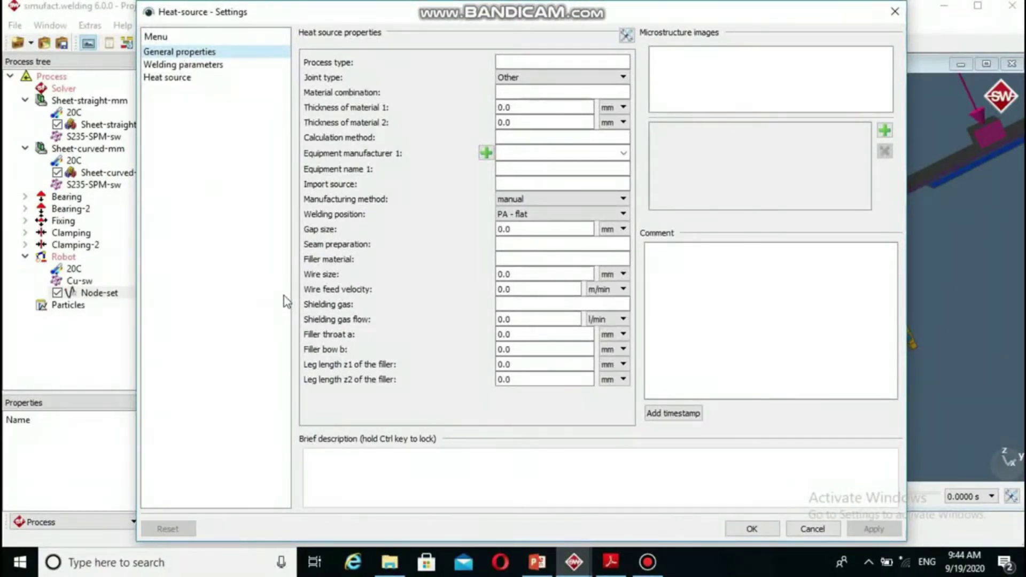
{"action": "left_click", "coordinate": [208, 67]}
{"action": "left_click", "coordinate": [382, 49]}
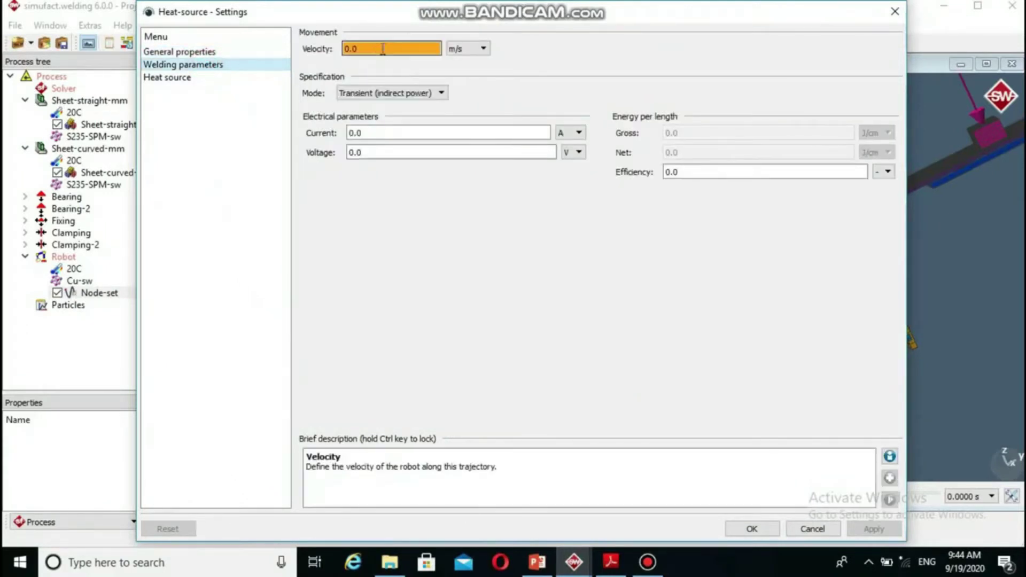
{"action": "type", "text": "5"}
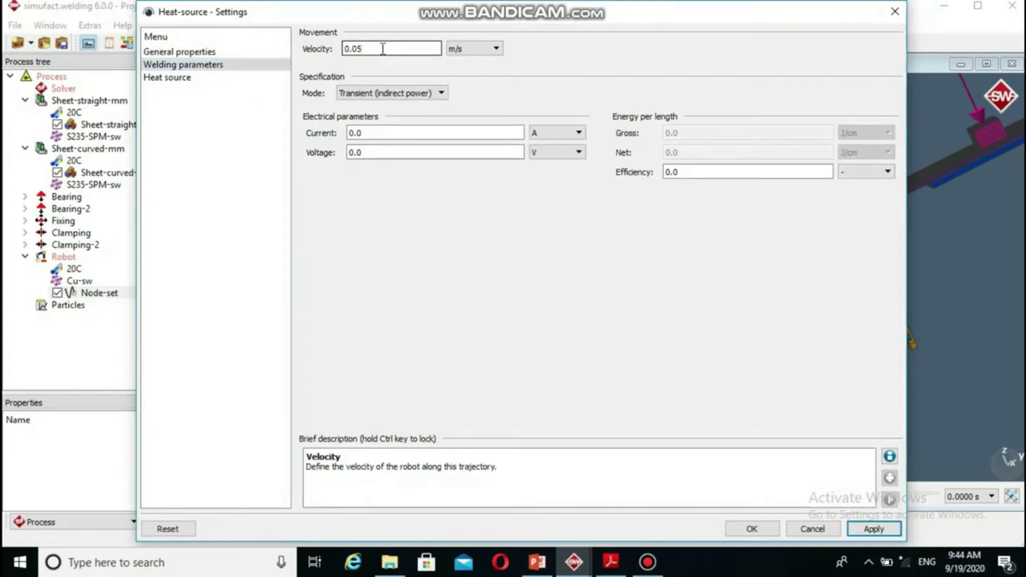
{"action": "left_click", "coordinate": [458, 48]}
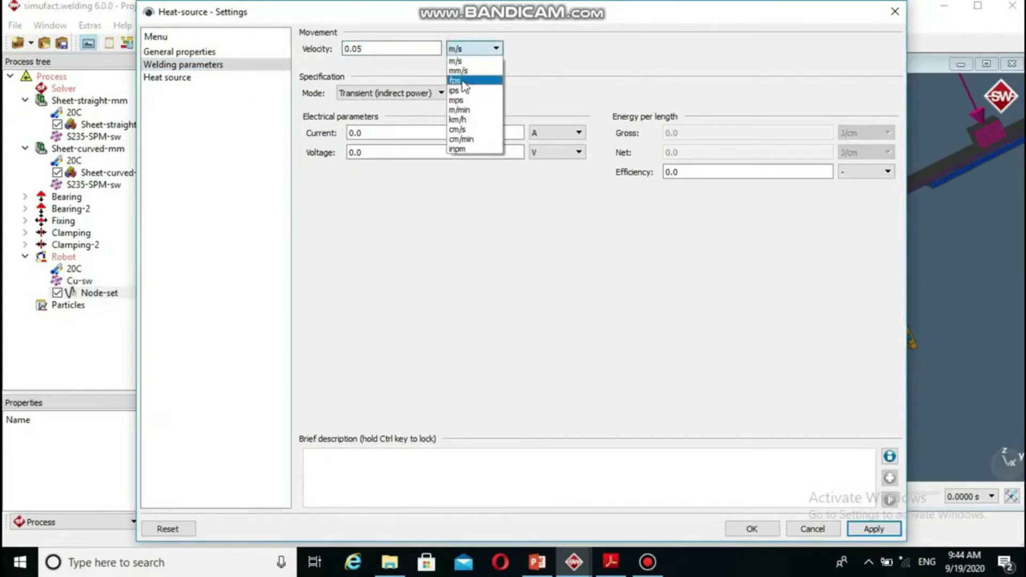
{"action": "left_click", "coordinate": [460, 71]}
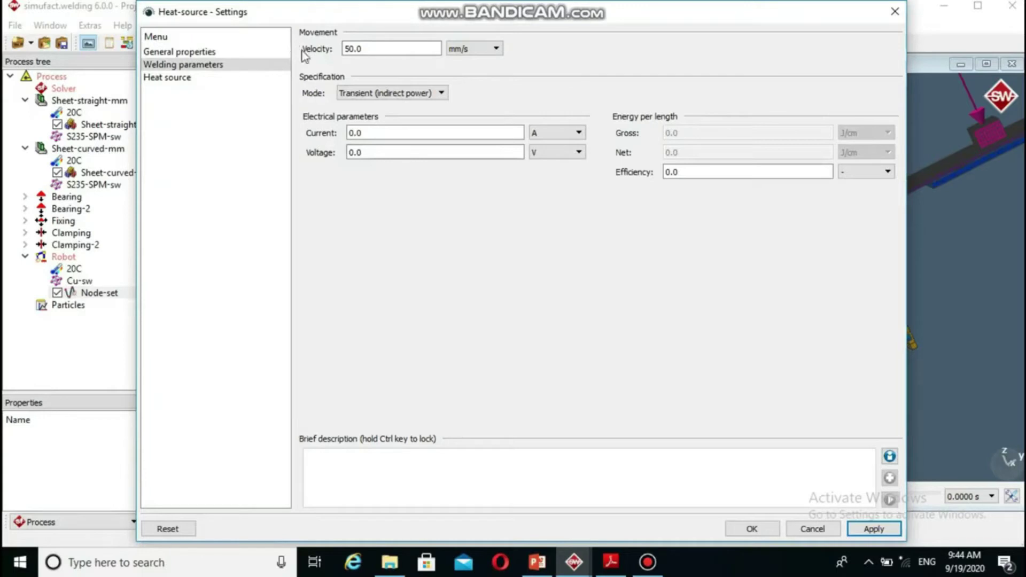
Switch heat input to Transient (direct power) with 3000 W power and efficiency 1
{"action": "left_click", "coordinate": [397, 97]}
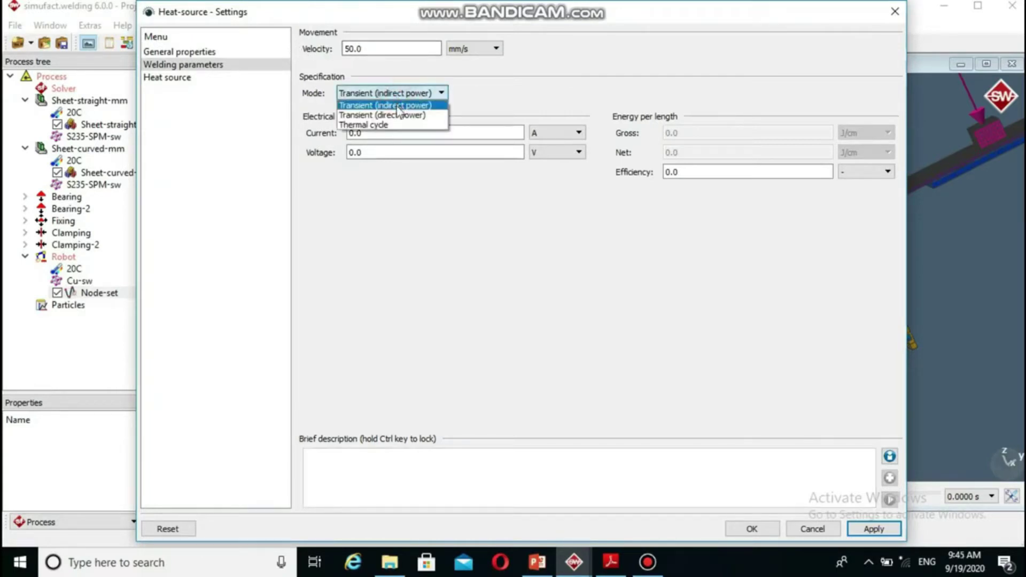
{"action": "left_click", "coordinate": [401, 116]}
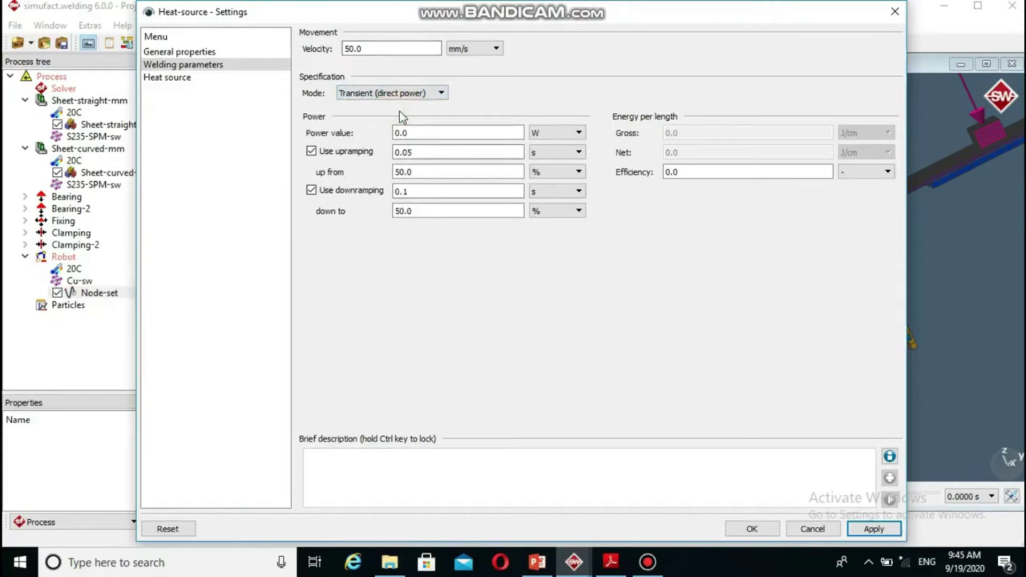
{"action": "left_click_drag", "start_coordinate": [425, 131], "coordinate": [383, 135]}
{"action": "type", "text": "3000"}
{"action": "mouse_move", "coordinate": [691, 171]}
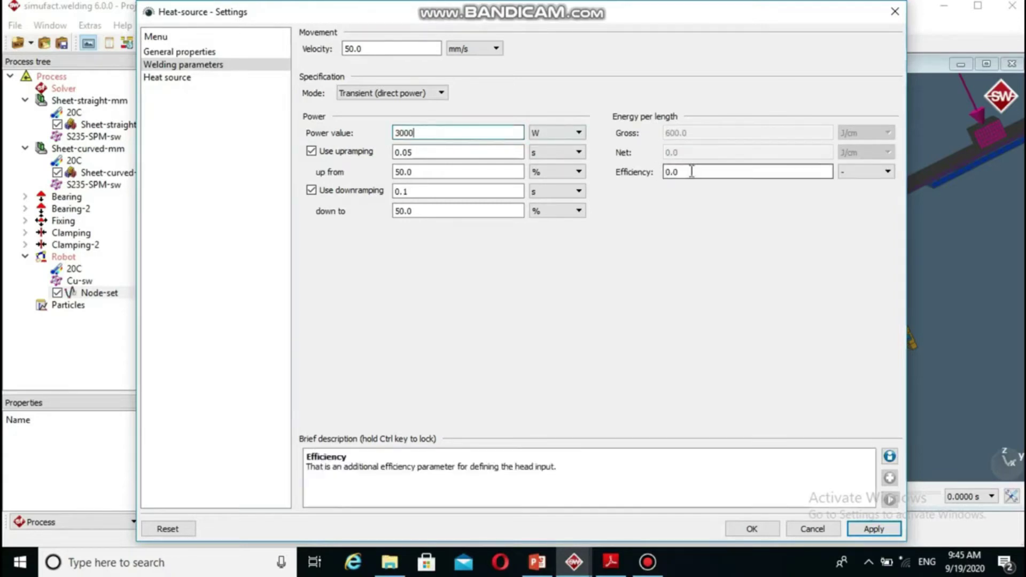
{"action": "left_click_drag", "start_coordinate": [692, 171], "coordinate": [634, 176]}
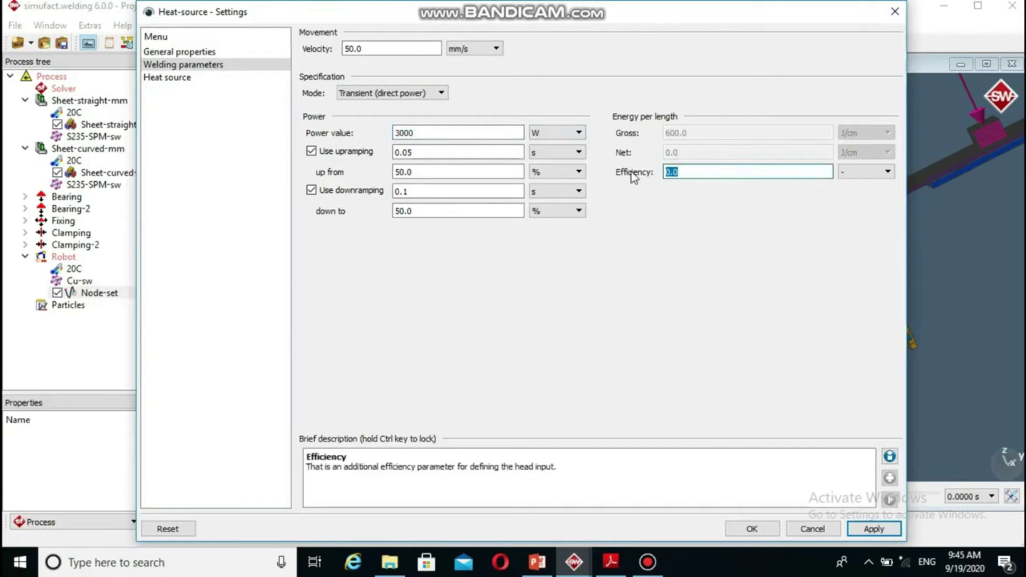
{"action": "type", "text": "1"}
Make the heat source a Laser type and switch all radius and depth units to mm
{"action": "left_click", "coordinate": [224, 80]}
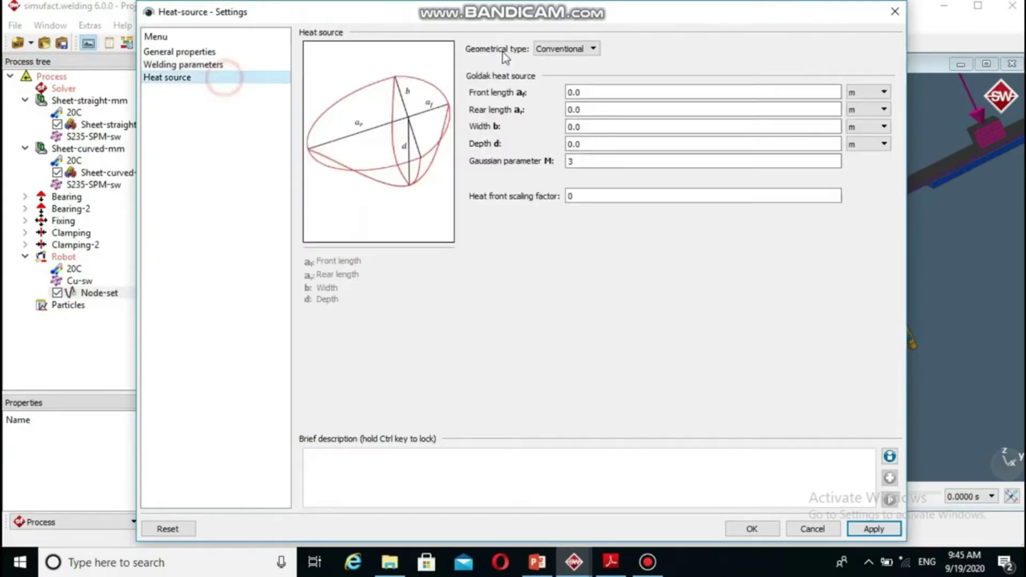
{"action": "left_click", "coordinate": [588, 52]}
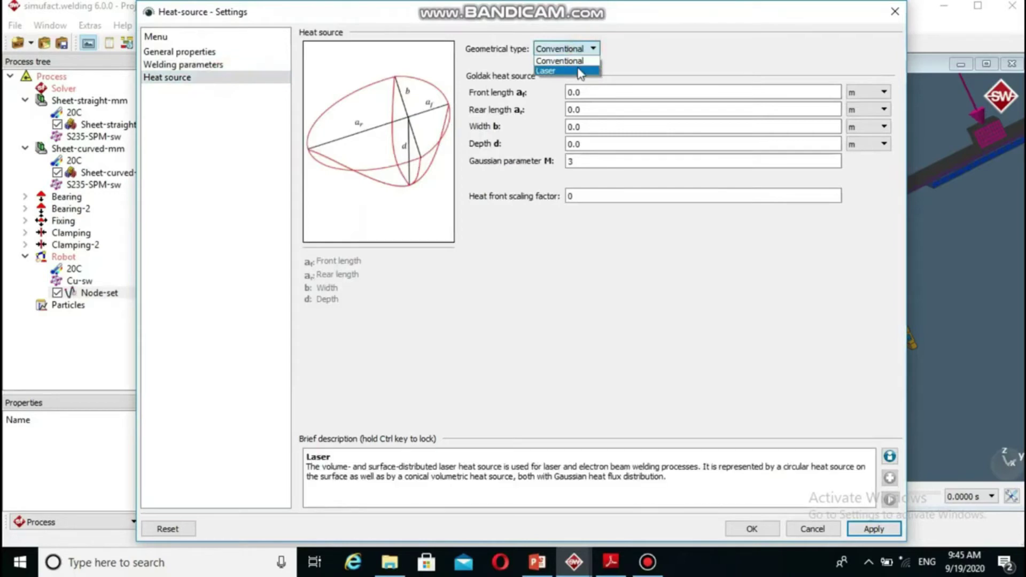
{"action": "left_click", "coordinate": [578, 67]}
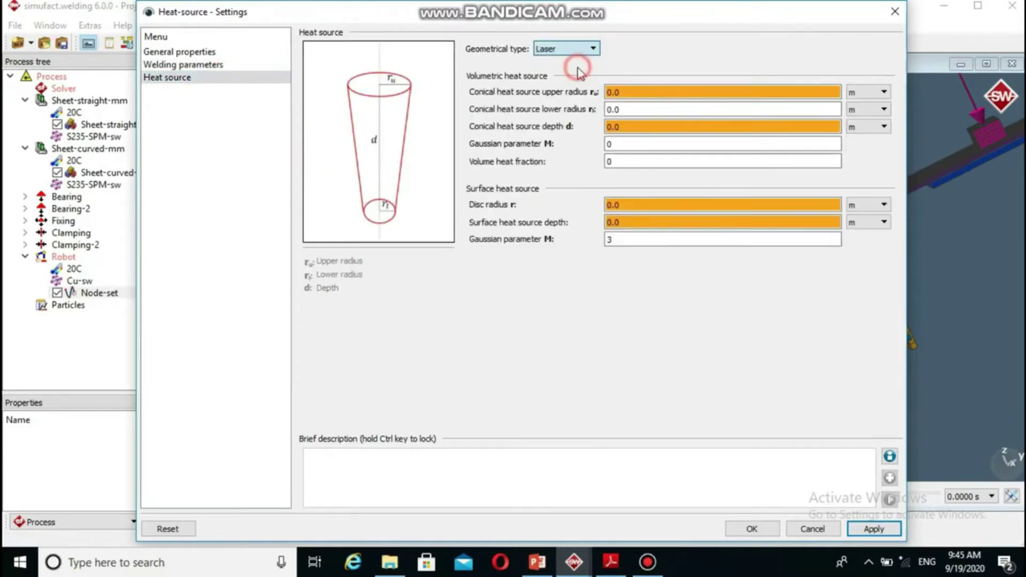
{"action": "left_click", "coordinate": [868, 94]}
{"action": "left_click", "coordinate": [861, 101]}
{"action": "left_click", "coordinate": [867, 110]}
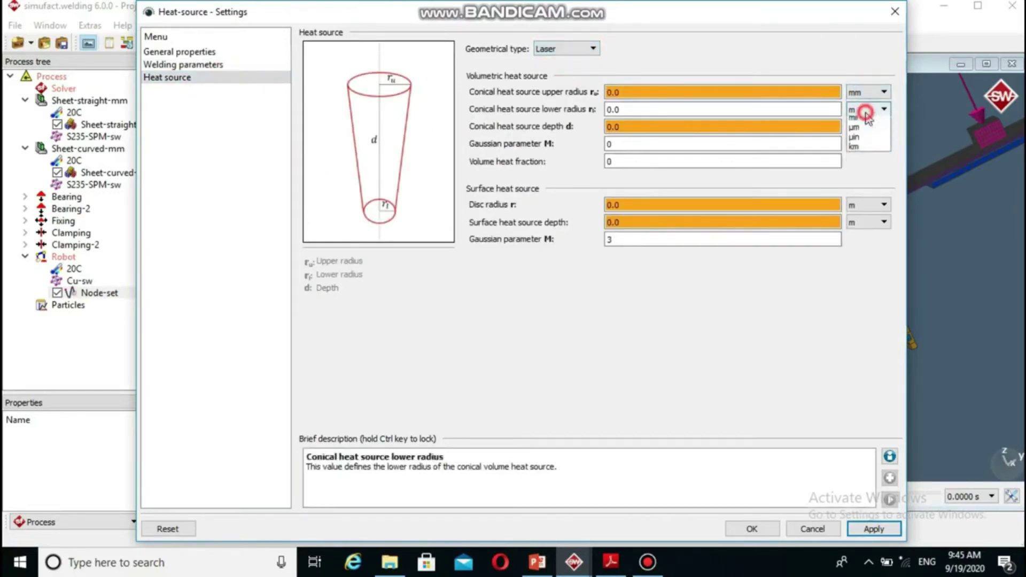
{"action": "left_click", "coordinate": [861, 118]}
{"action": "left_click", "coordinate": [866, 126]}
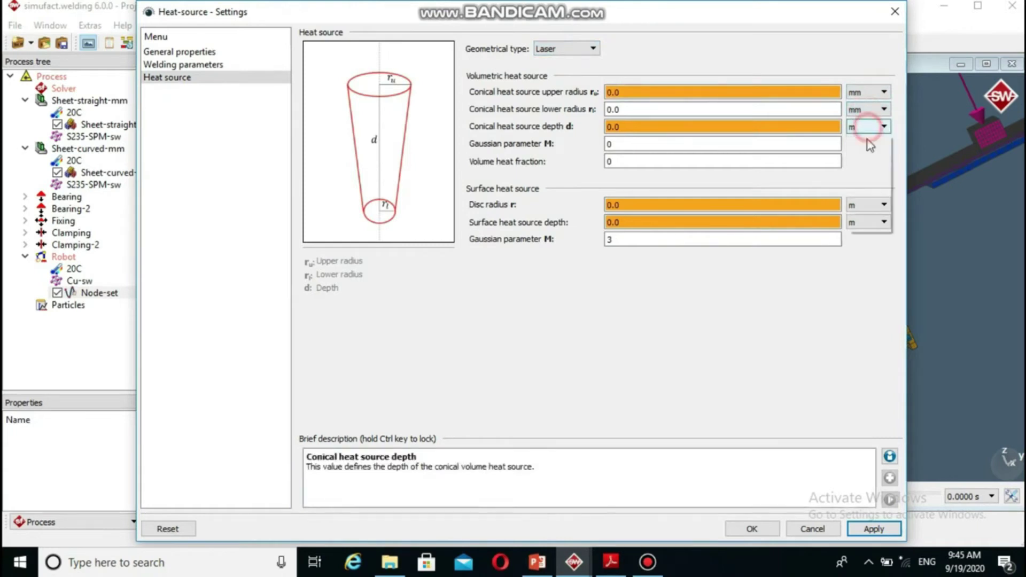
{"action": "left_click", "coordinate": [861, 152]}
{"action": "left_click", "coordinate": [865, 206]}
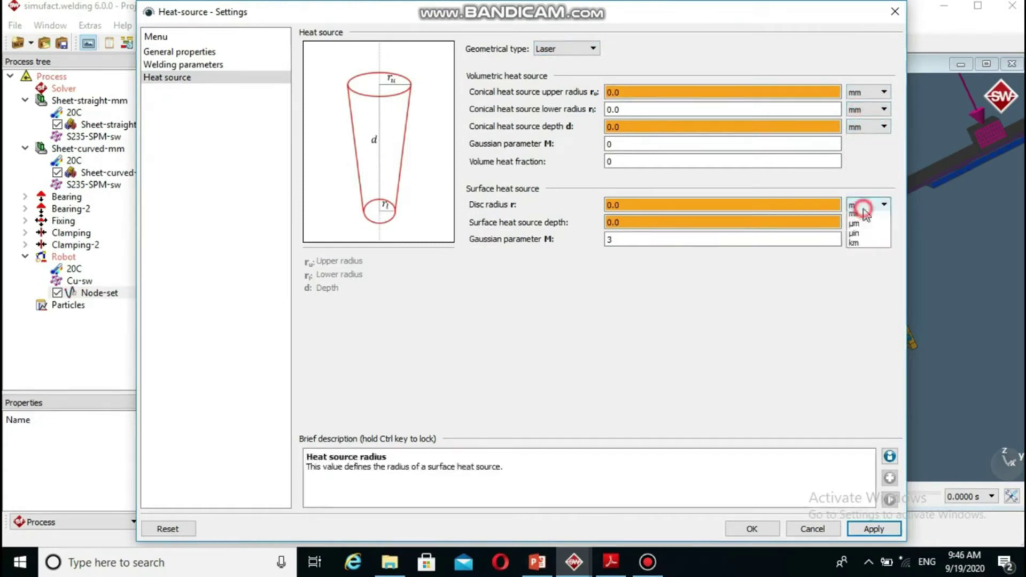
{"action": "left_click", "coordinate": [855, 236]}
{"action": "left_click", "coordinate": [865, 222]}
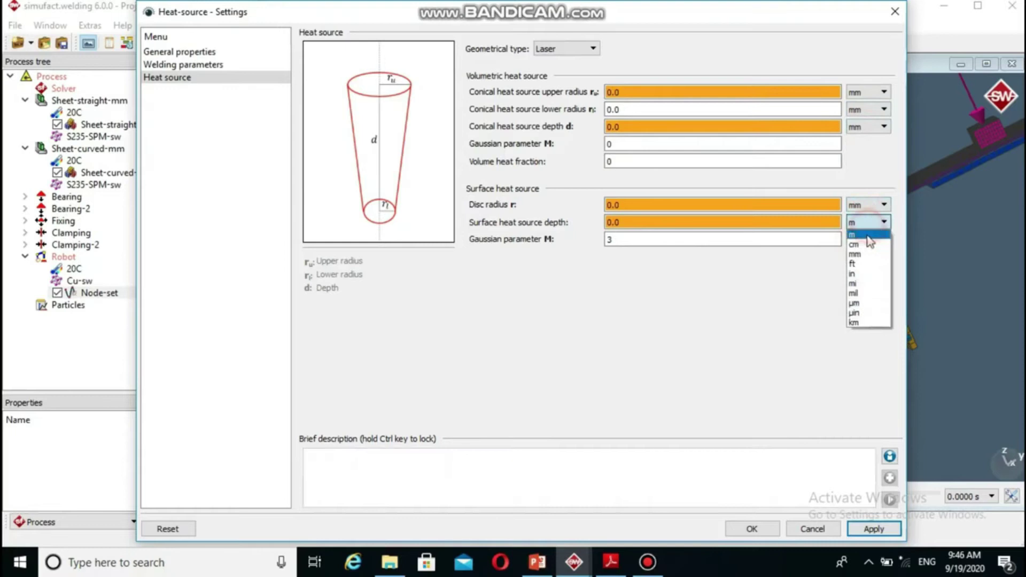
{"action": "left_click", "coordinate": [856, 254]}
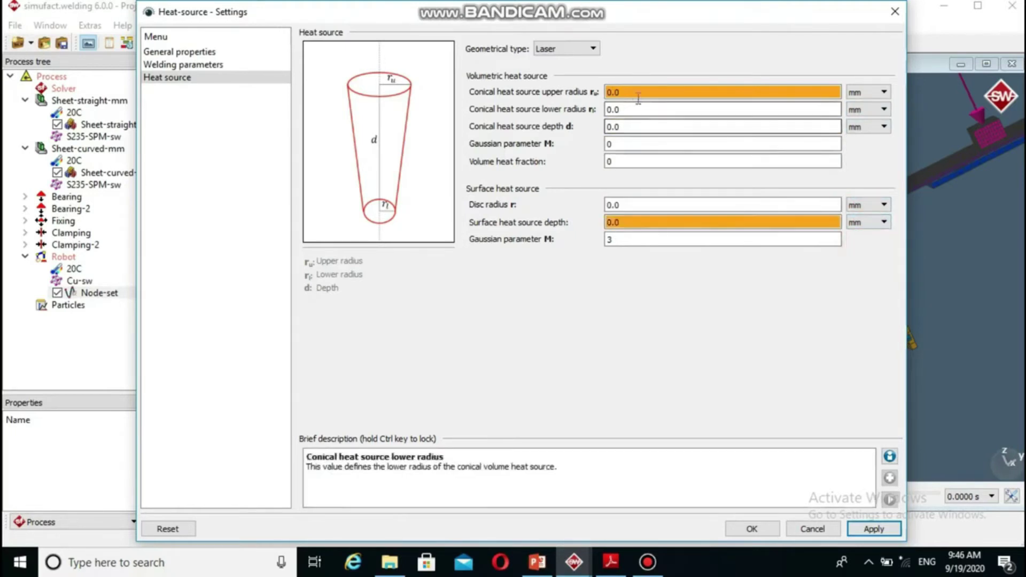
Enter upper radius 2 mm, conical depth 2.1 mm and volume heat fraction 0.9
{"action": "double_click", "coordinate": [622, 92]}
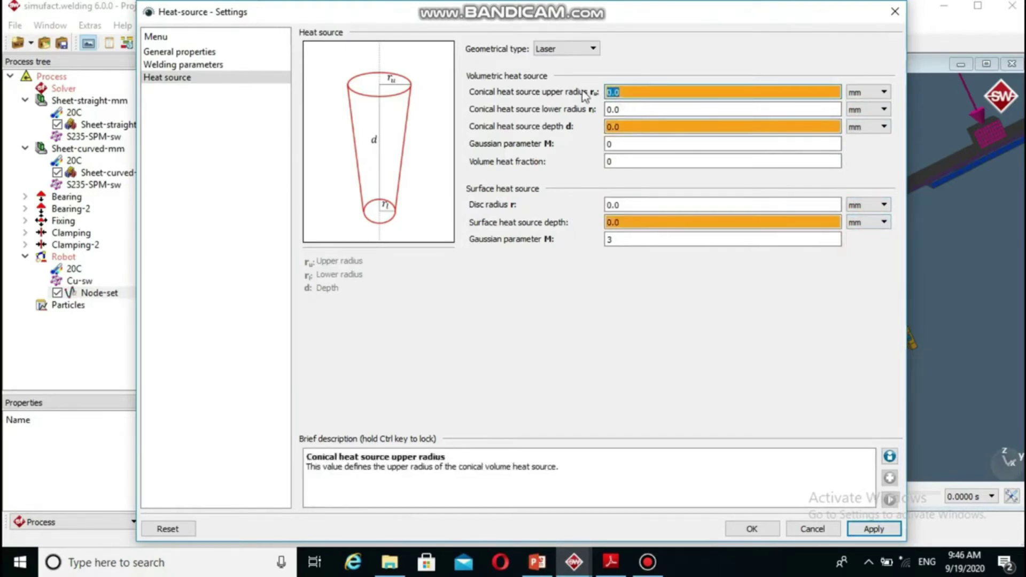
{"action": "type", "text": "2"}
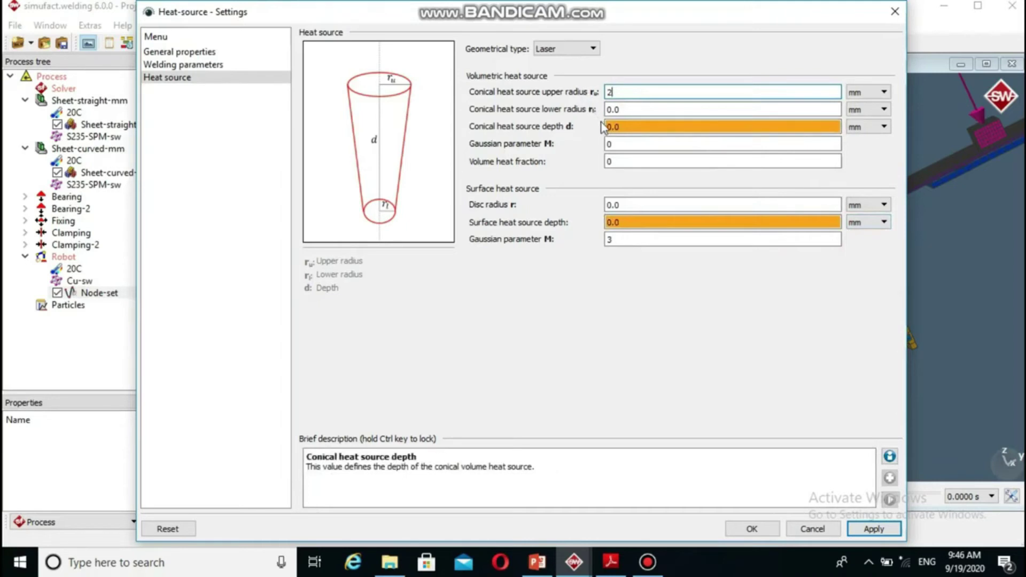
{"action": "left_click", "coordinate": [630, 126]}
{"action": "double_click", "coordinate": [630, 126]}
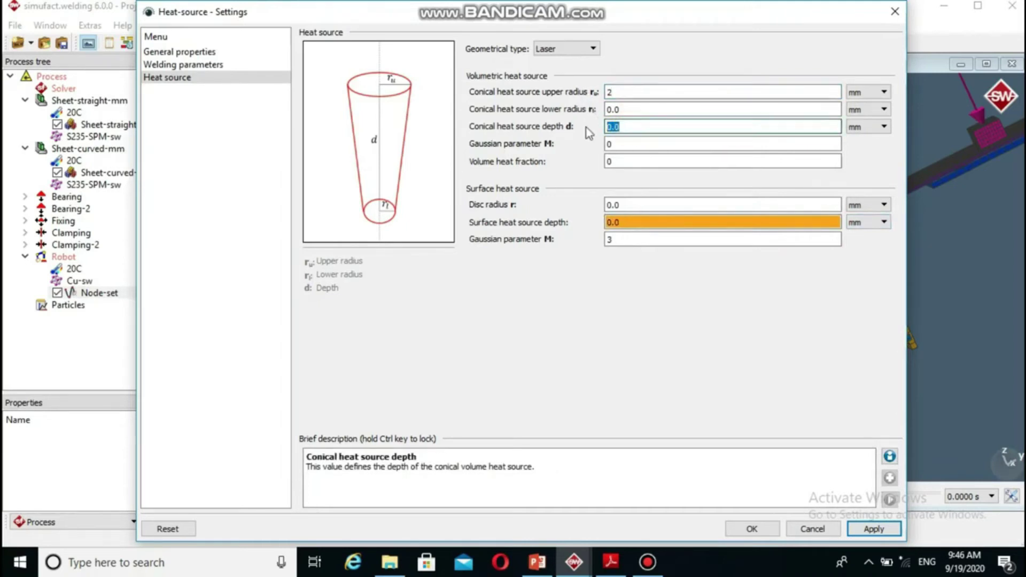
{"action": "type", "text": "2.1"}
{"action": "double_click", "coordinate": [621, 142]}
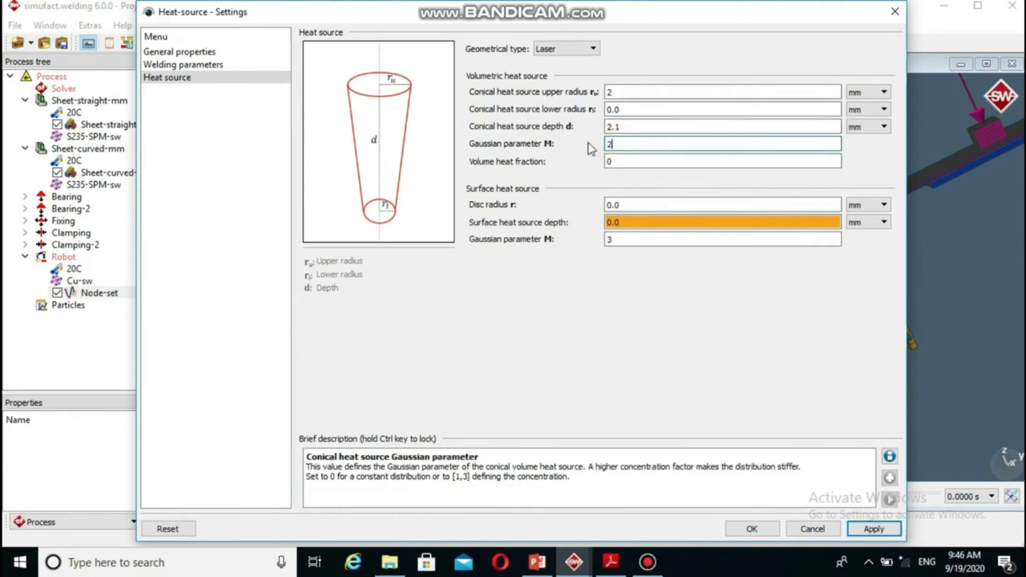
{"action": "left_click", "coordinate": [615, 160]}
{"action": "type", "text": ".9"}
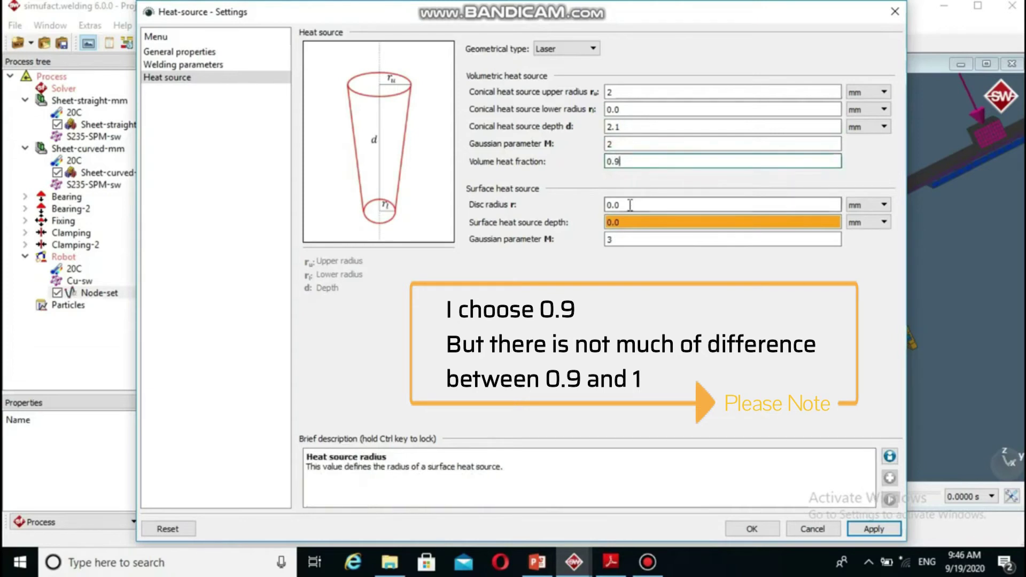
Set disc radius 2.7 mm, surface depth 0.1 mm, surface Gaussian parameter 2, and save
{"action": "double_click", "coordinate": [614, 205]}
{"action": "type", "text": "2.7"}
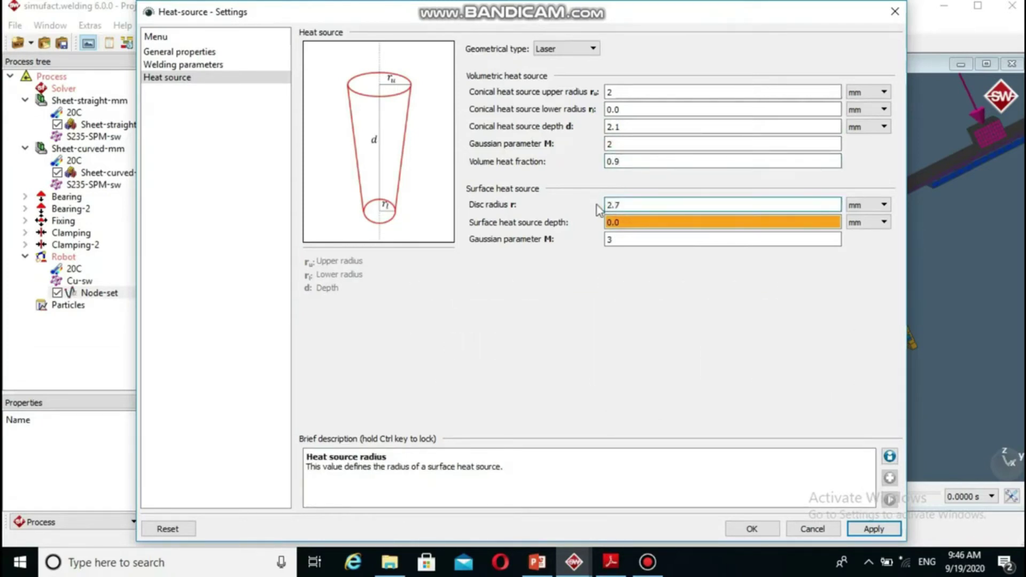
{"action": "left_click", "coordinate": [623, 223]}
{"action": "key", "text": "BackSpace"}
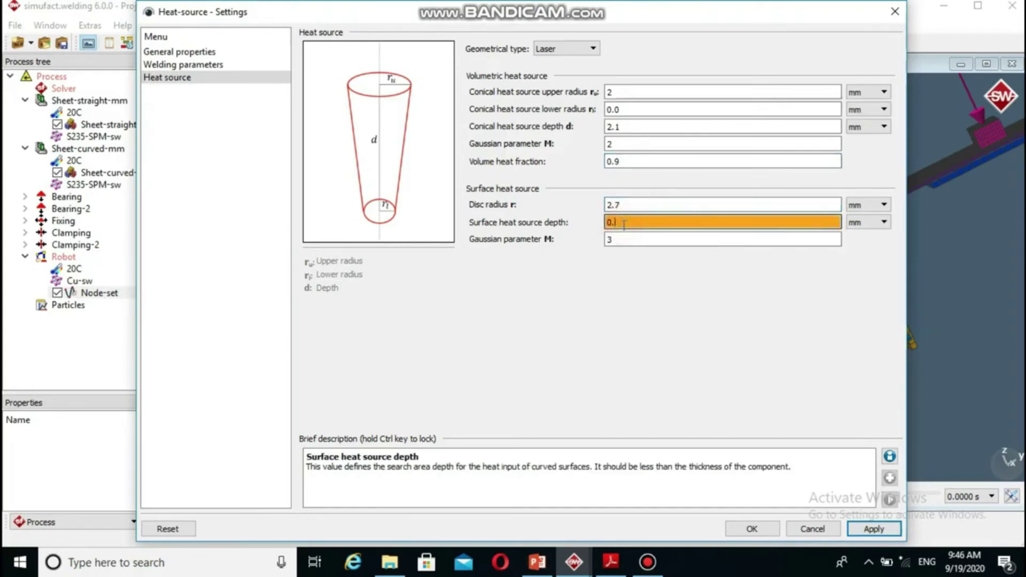
{"action": "type", "text": "1"}
{"action": "key", "text": "Tab"}
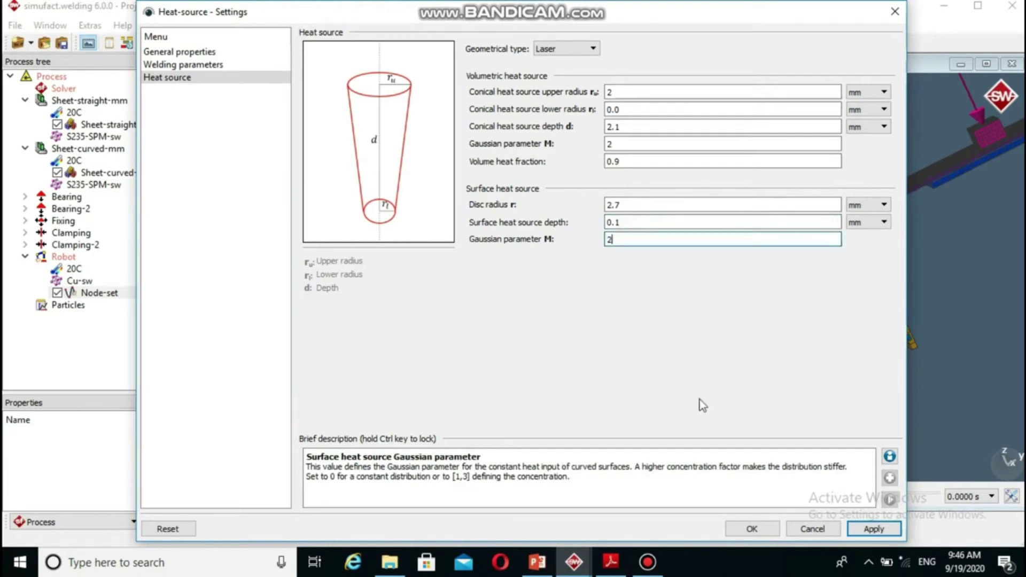
{"action": "type", "text": "2"}
{"action": "left_click", "coordinate": [749, 529]}
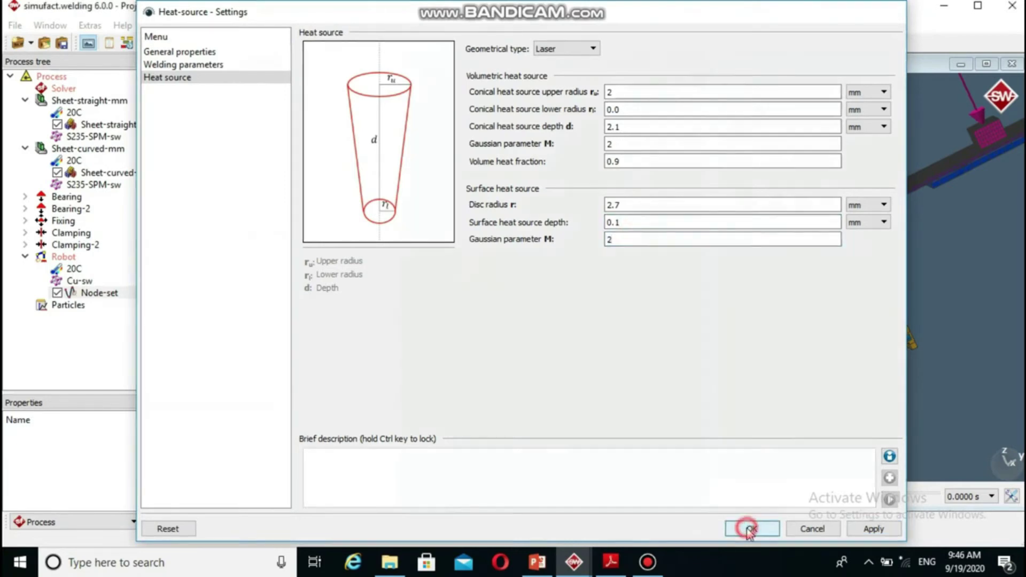
Attach Heat-source and Filler-mm to the Robot's Node-set trajectory and open the Robot settings
{"action": "left_click", "coordinate": [205, 270]}
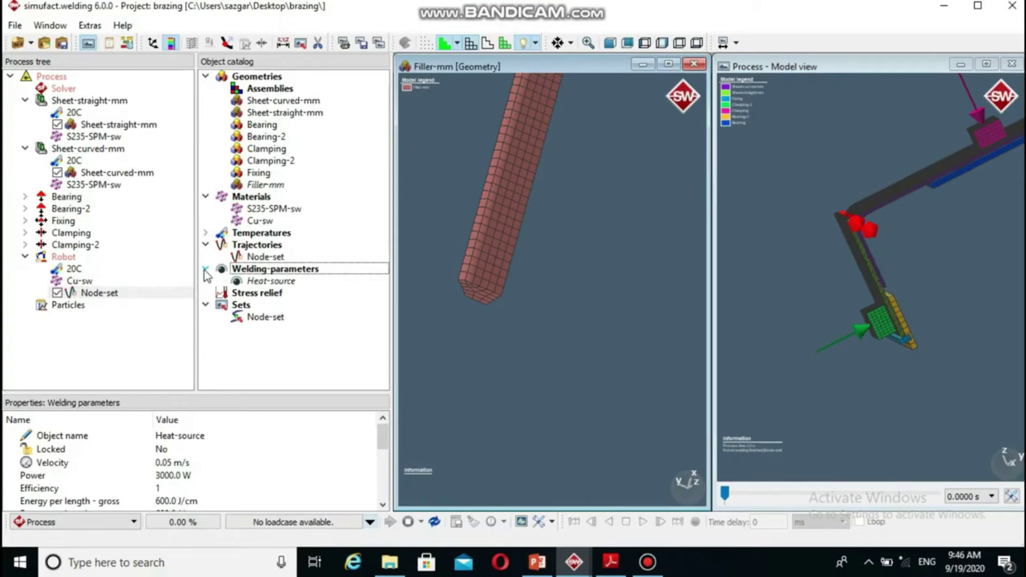
{"action": "left_click_drag", "start_coordinate": [242, 281], "coordinate": [107, 293]}
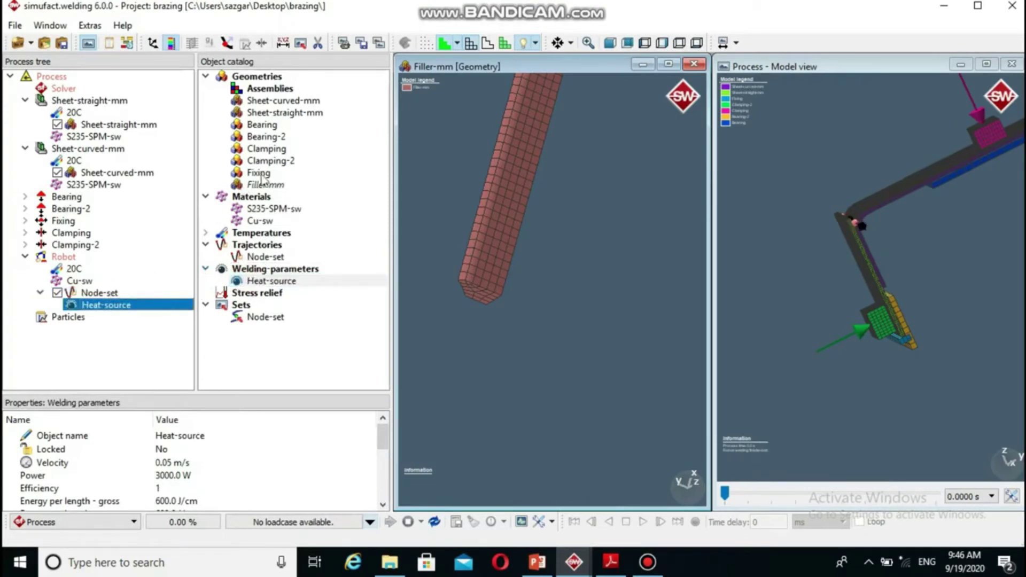
{"action": "left_click_drag", "start_coordinate": [260, 186], "coordinate": [132, 294]}
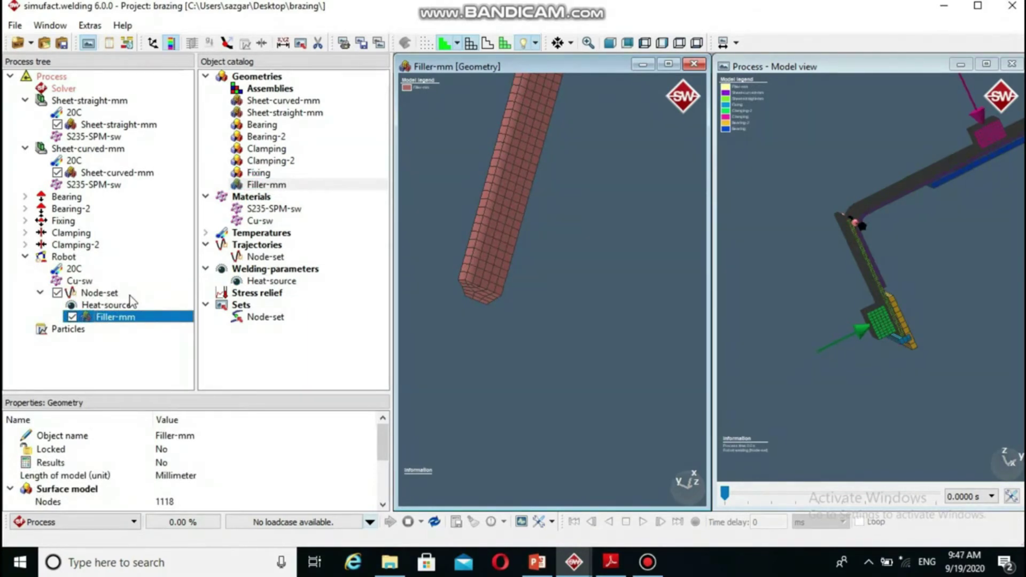
{"action": "left_click", "coordinate": [64, 257]}
{"action": "double_click", "coordinate": [66, 258]}
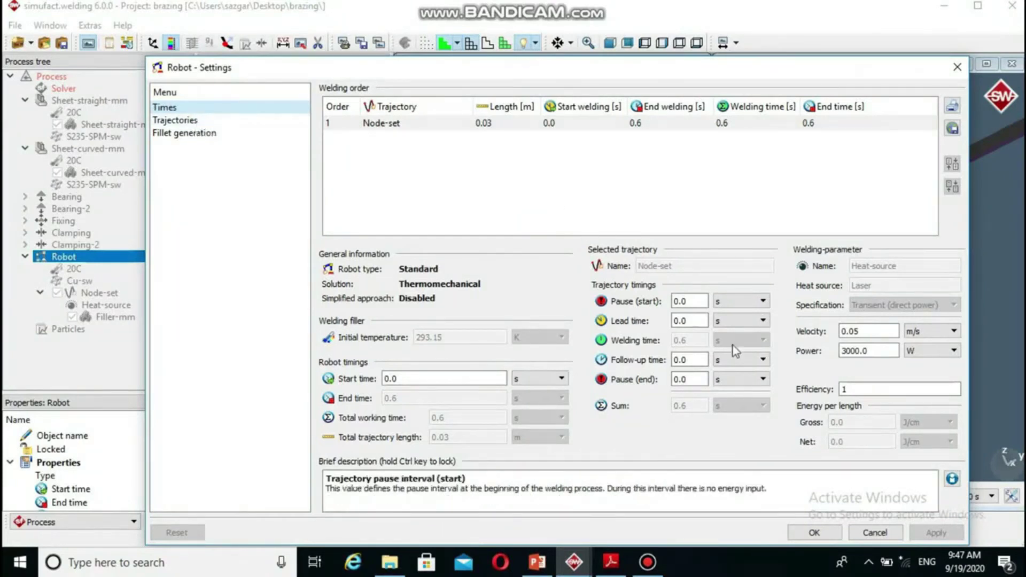
Enable Orientation for the Node-set trajectory and set it to Global (z-axis)
{"action": "left_click", "coordinate": [187, 121]}
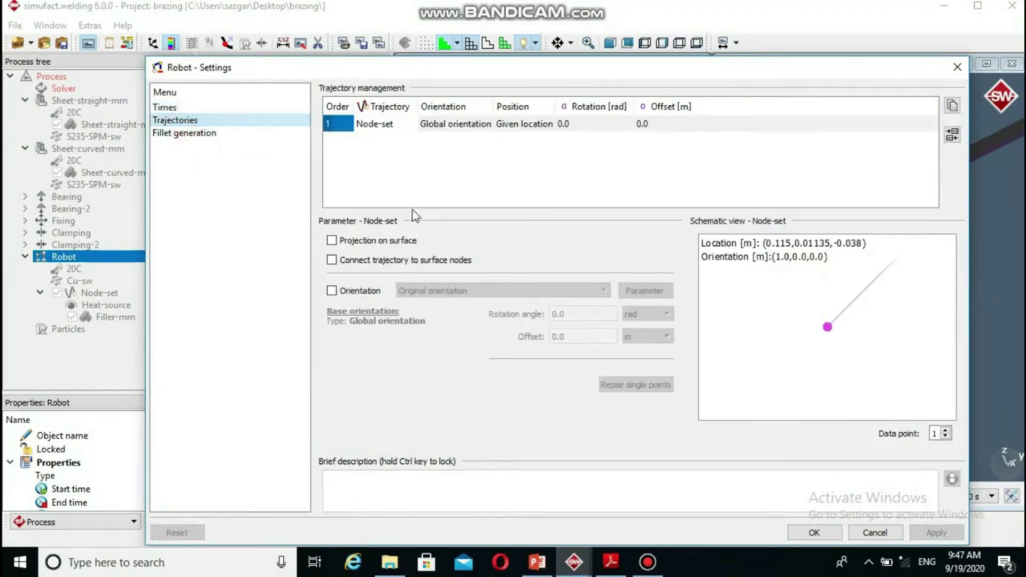
{"action": "left_click", "coordinate": [332, 291]}
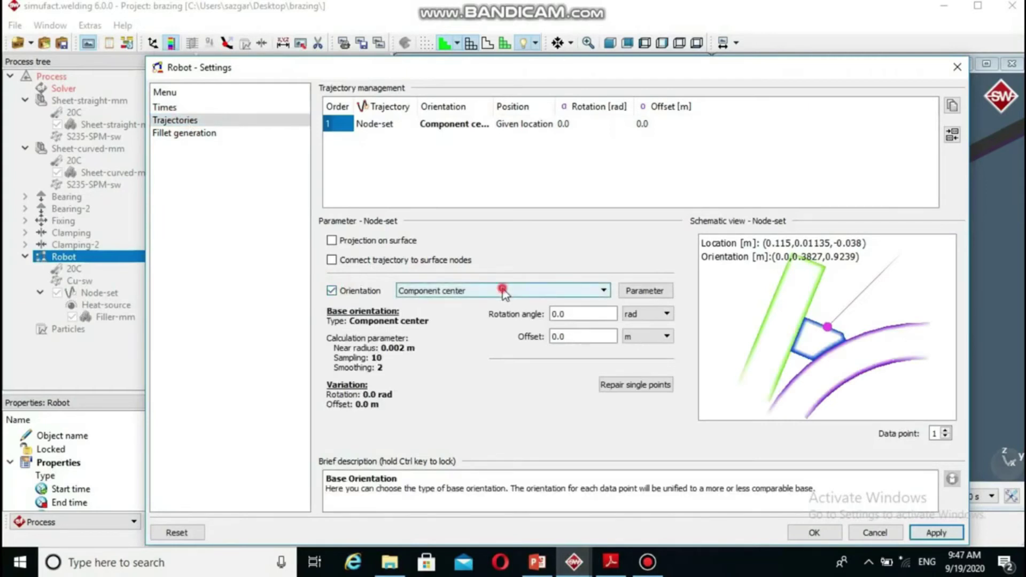
{"action": "left_click", "coordinate": [503, 291]}
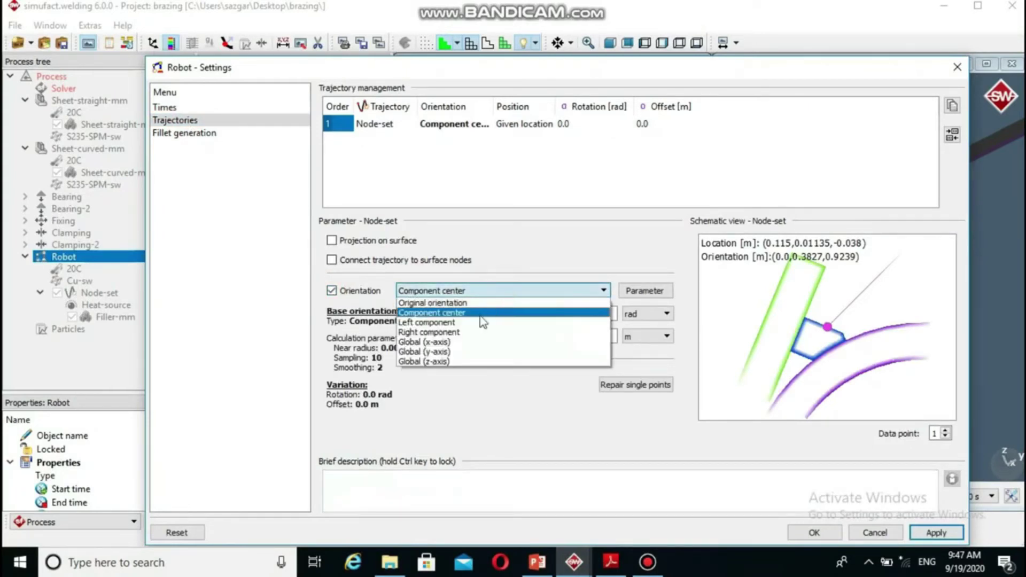
{"action": "left_click", "coordinate": [447, 362]}
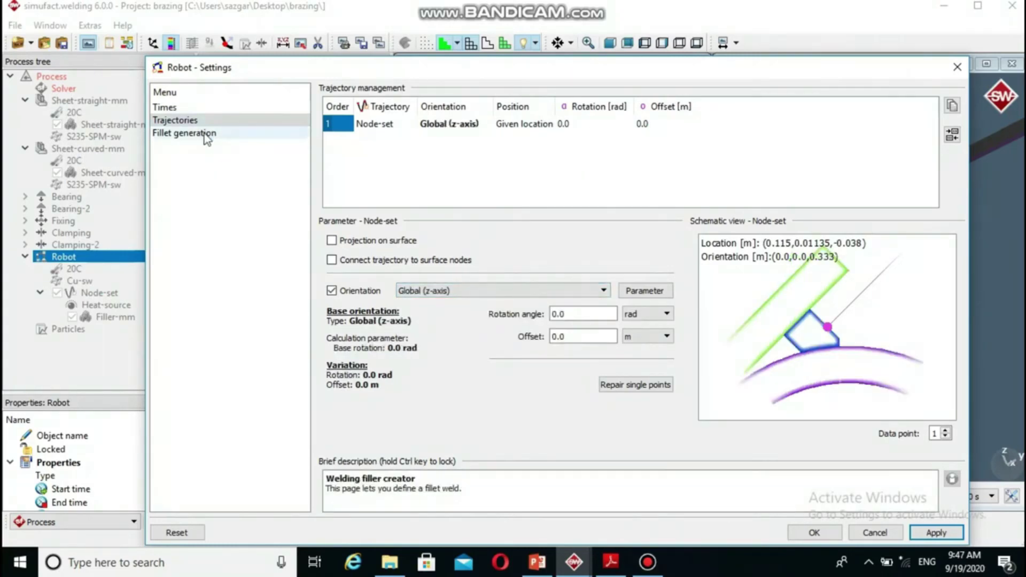
{"action": "left_click", "coordinate": [207, 135]}
Close the Robot settings and inspect the S235-SPM-sw material and Sheet-straight-mm properties
{"action": "left_click", "coordinate": [790, 530]}
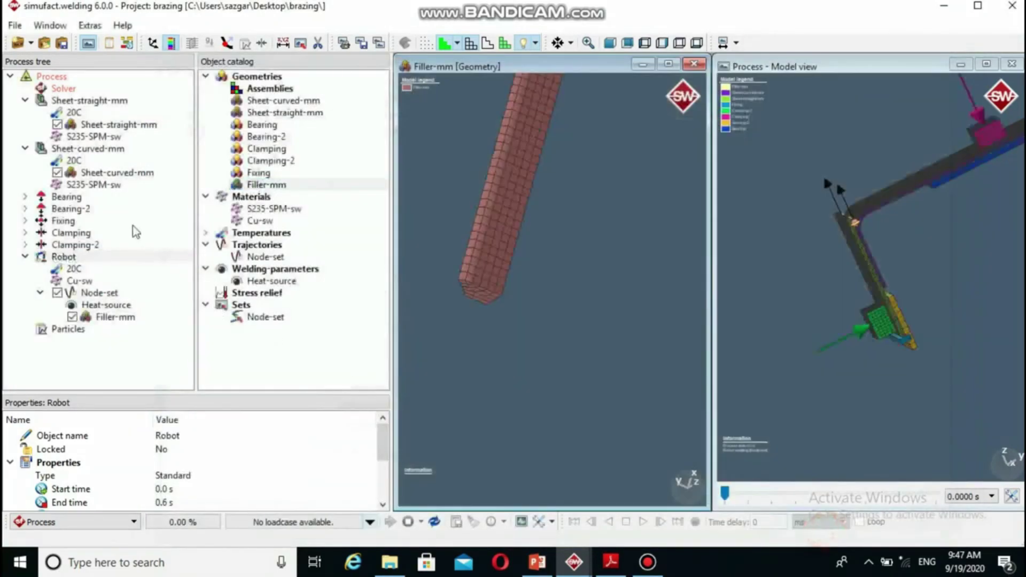
{"action": "left_click", "coordinate": [108, 184]}
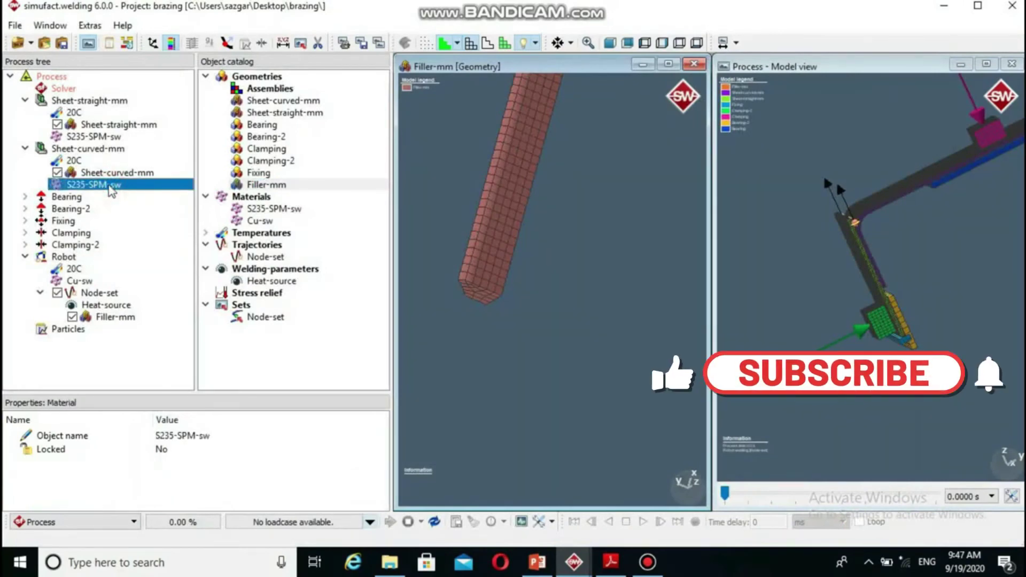
{"action": "left_click", "coordinate": [72, 100]}
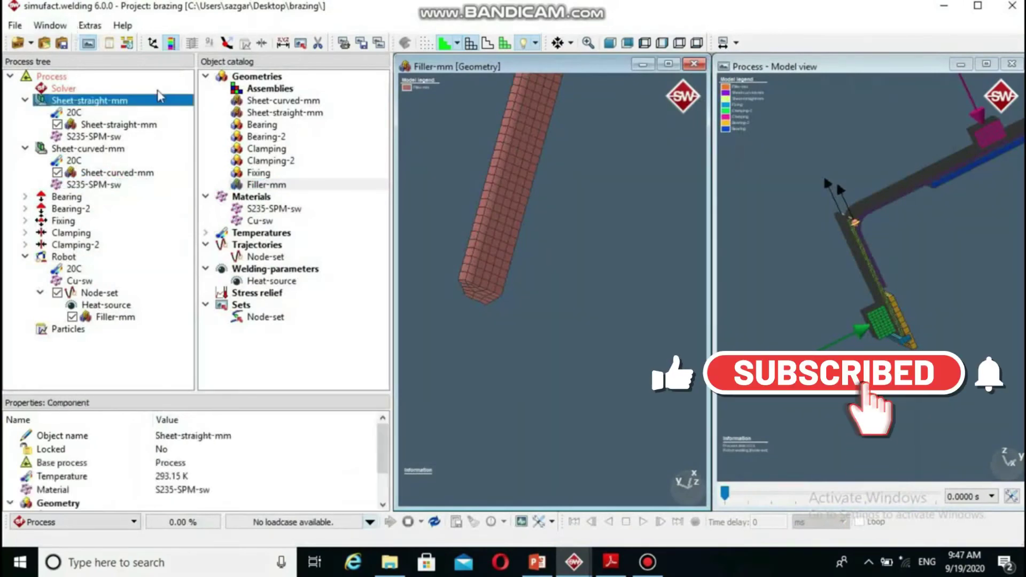
In Solver properties, enable Parallelization and raise the number of domains to 4
{"action": "double_click", "coordinate": [64, 89]}
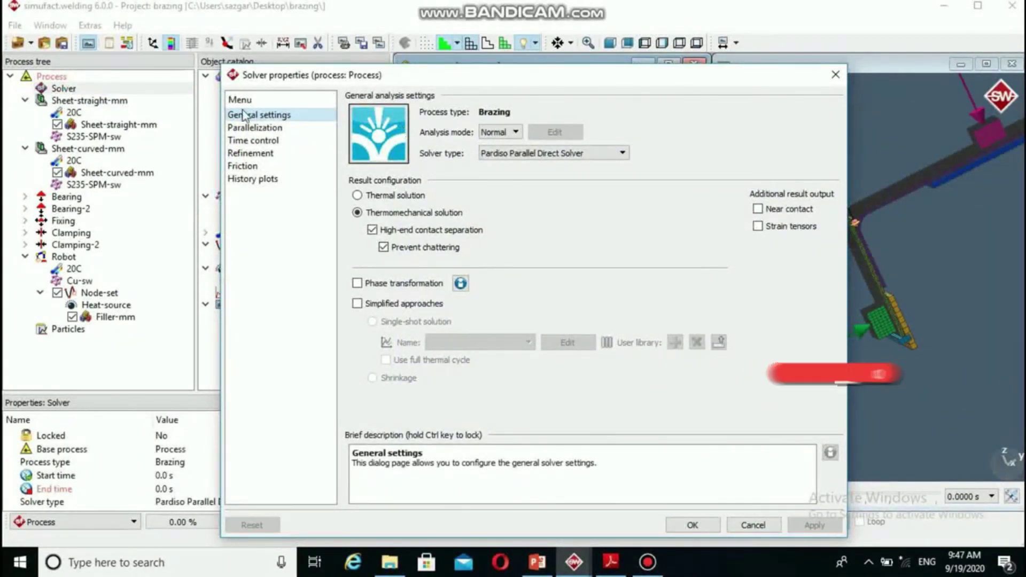
{"action": "left_click", "coordinate": [270, 127]}
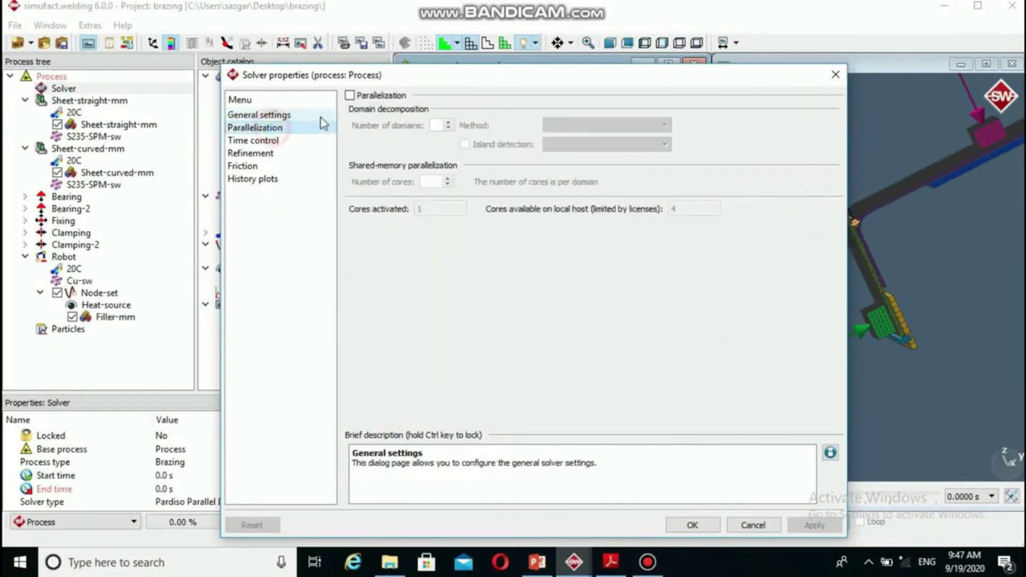
{"action": "left_click", "coordinate": [350, 95]}
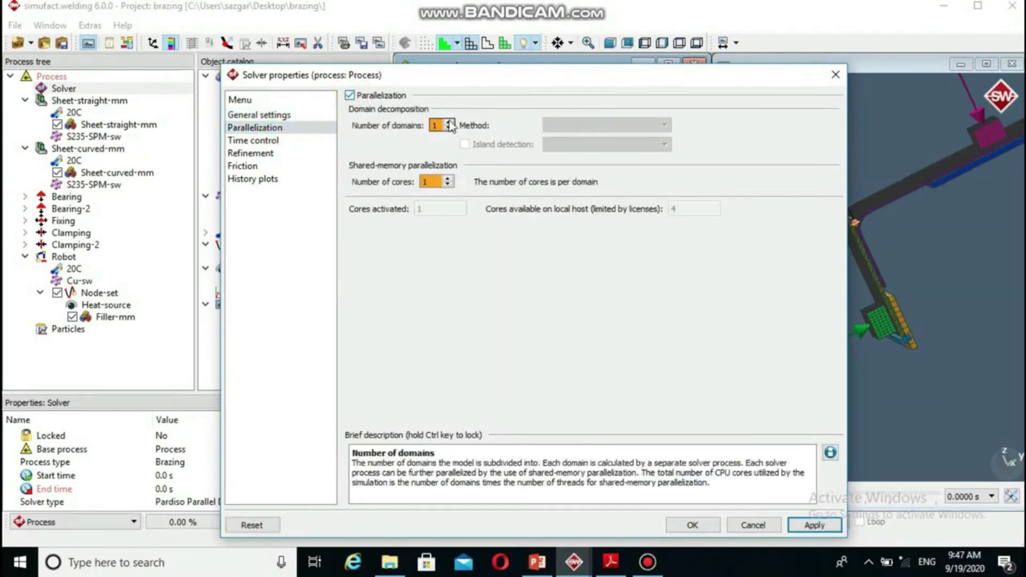
{"action": "left_click", "coordinate": [449, 122]}
{"action": "left_click", "coordinate": [449, 122]}
{"action": "left_click", "coordinate": [449, 122]}
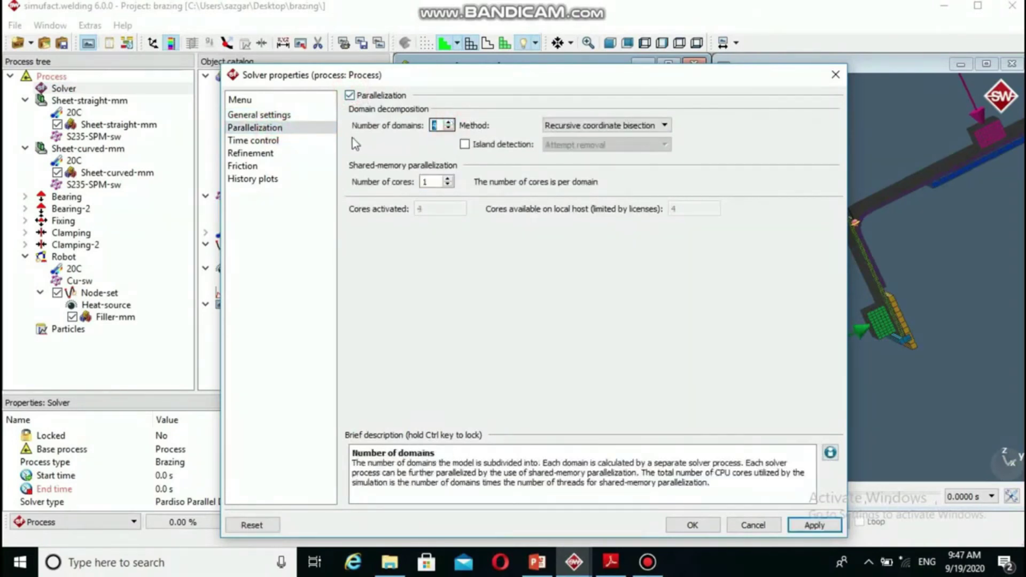
Enter a 30 s analysis end time and lower welding and cooling result output from 2 to 1
{"action": "left_click", "coordinate": [298, 142]}
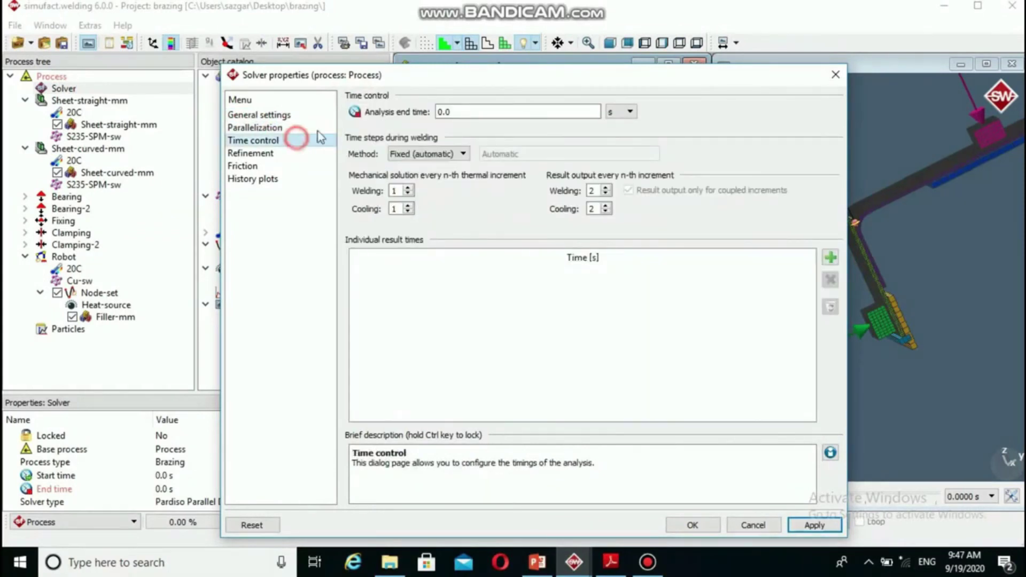
{"action": "double_click", "coordinate": [473, 111]}
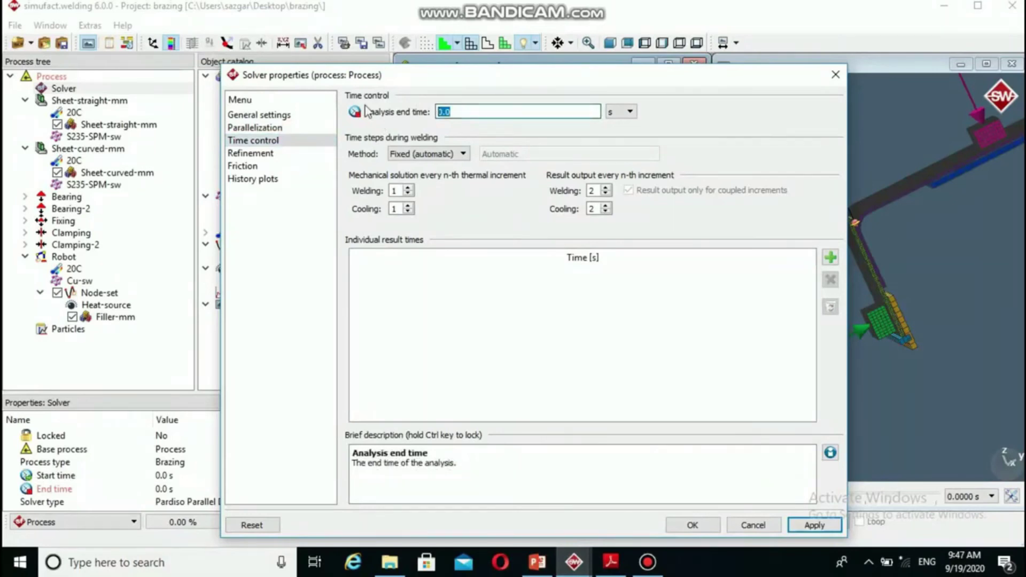
{"action": "type", "text": "30"}
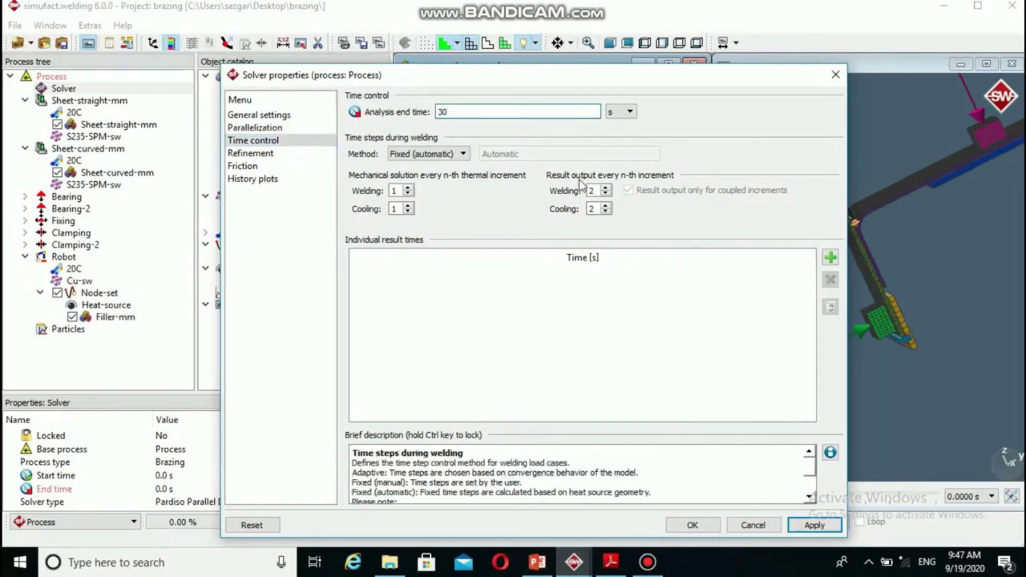
{"action": "left_click", "coordinate": [606, 193]}
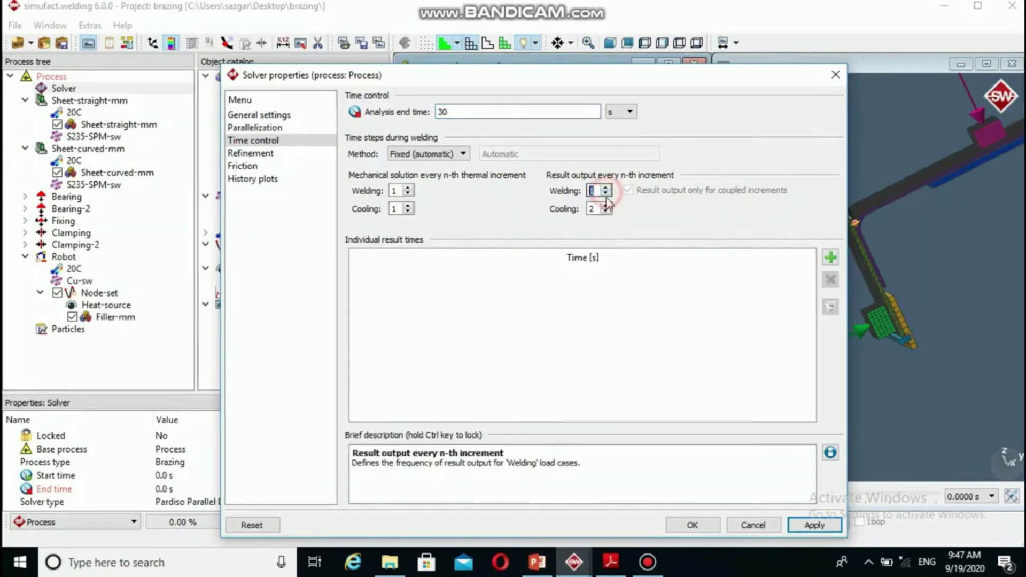
{"action": "left_click", "coordinate": [606, 211]}
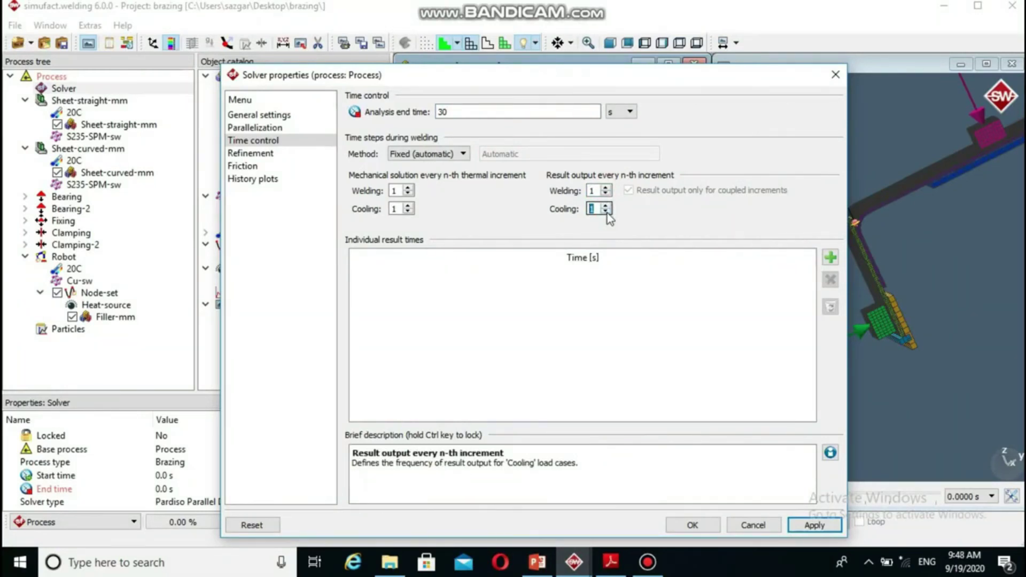
Set Global refinement and unrefinement Level to 1, tick Robots refinement level, and confirm the solver
{"action": "left_click", "coordinate": [265, 153]}
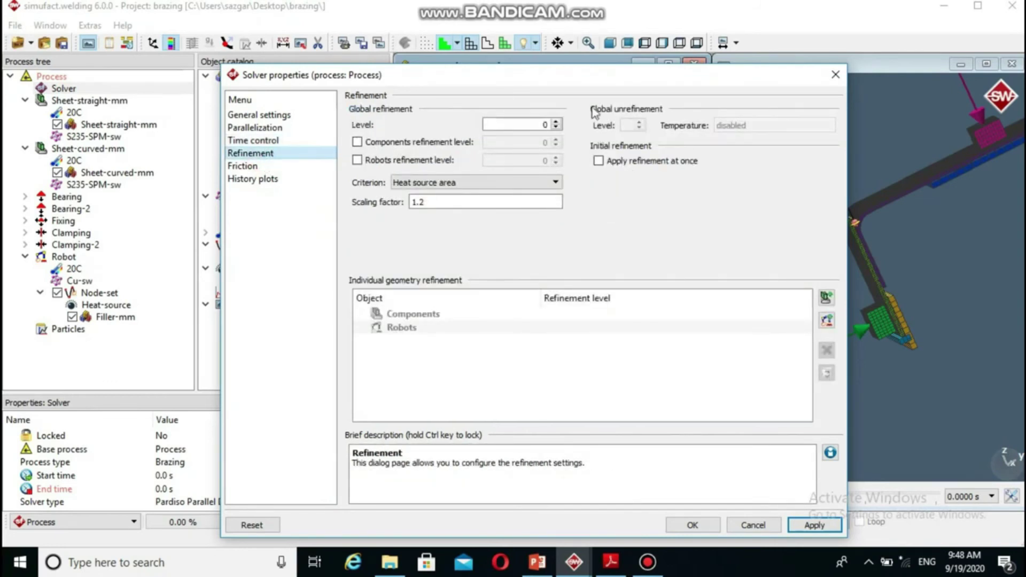
{"action": "left_click", "coordinate": [555, 122]}
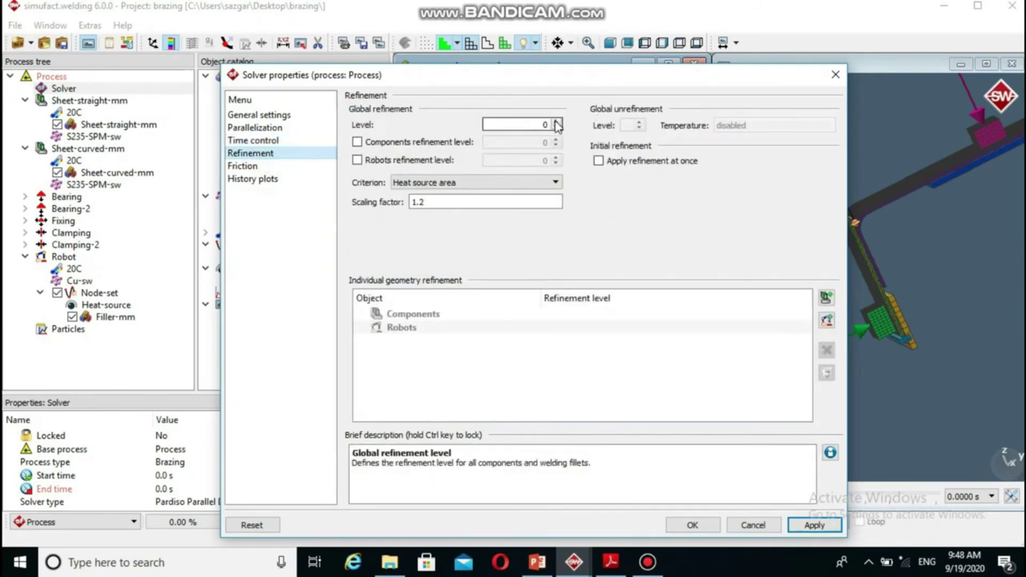
{"action": "left_click", "coordinate": [639, 123]}
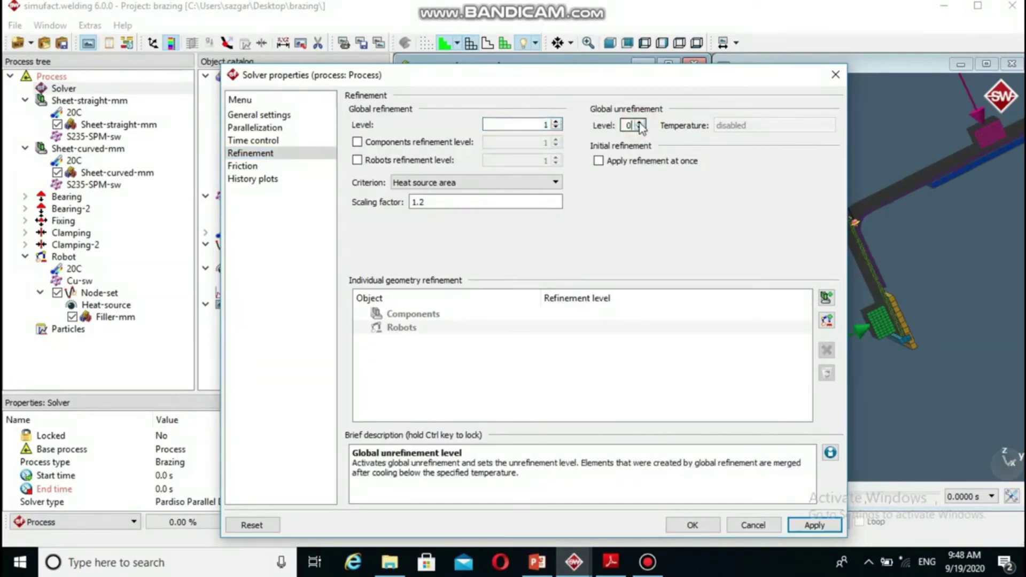
{"action": "left_click", "coordinate": [639, 122]}
{"action": "left_click", "coordinate": [358, 160]}
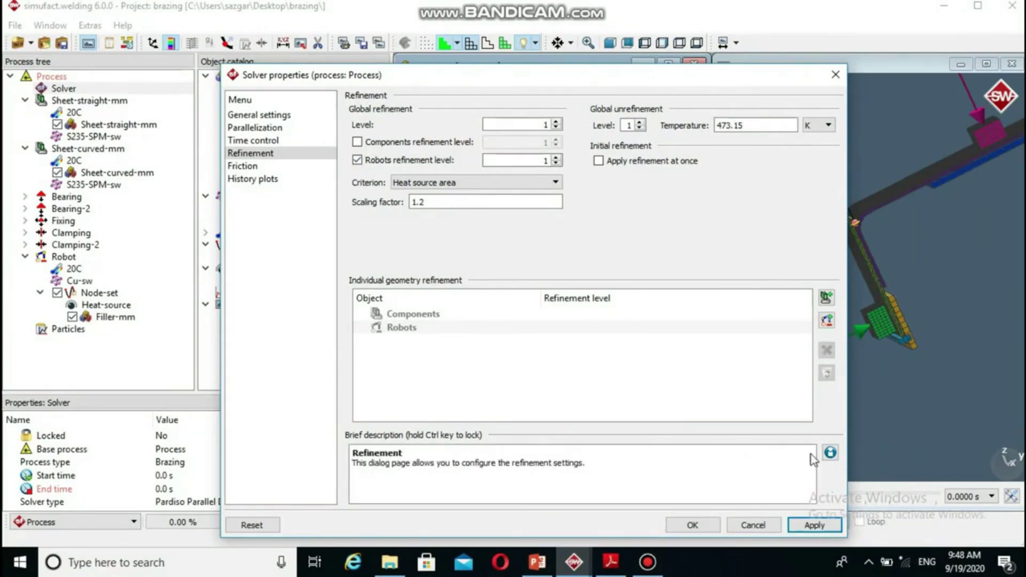
{"action": "left_click", "coordinate": [694, 525]}
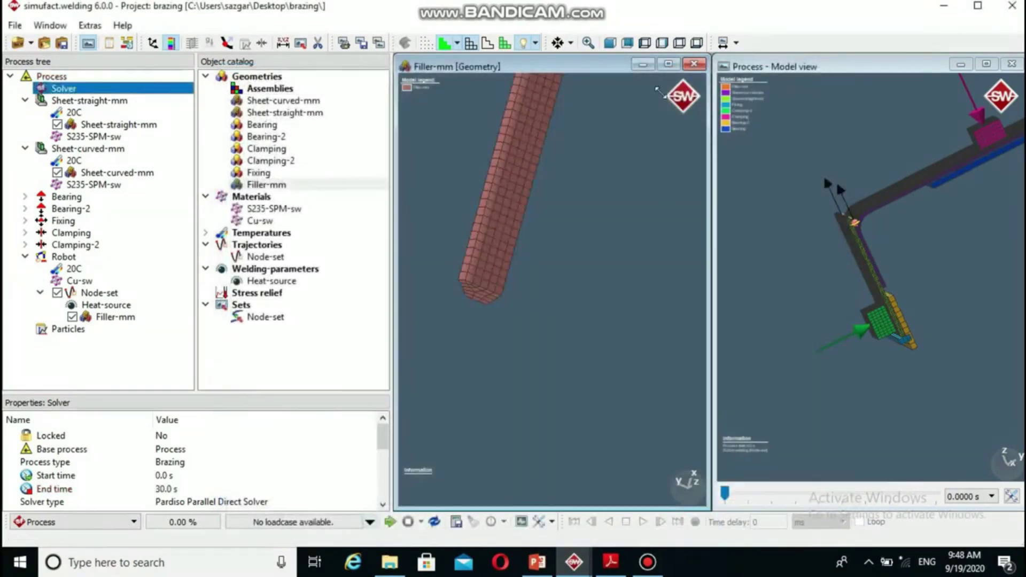
Close Filler-mm, maximize the Process - Model view, check the curved sheet's material, and open Analysis start
{"action": "left_click", "coordinate": [699, 70]}
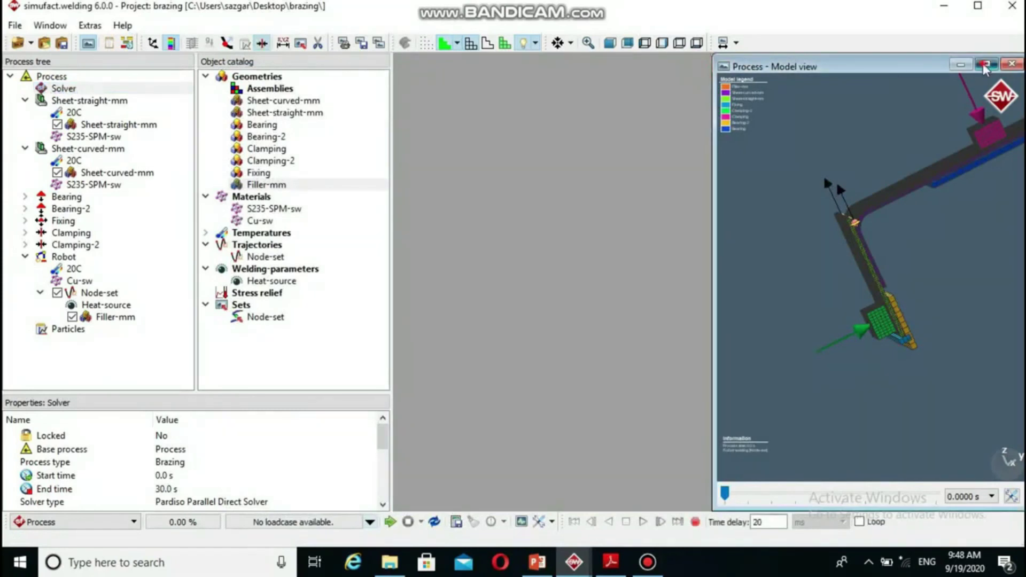
{"action": "left_click", "coordinate": [986, 64]}
{"action": "left_click", "coordinate": [70, 184]}
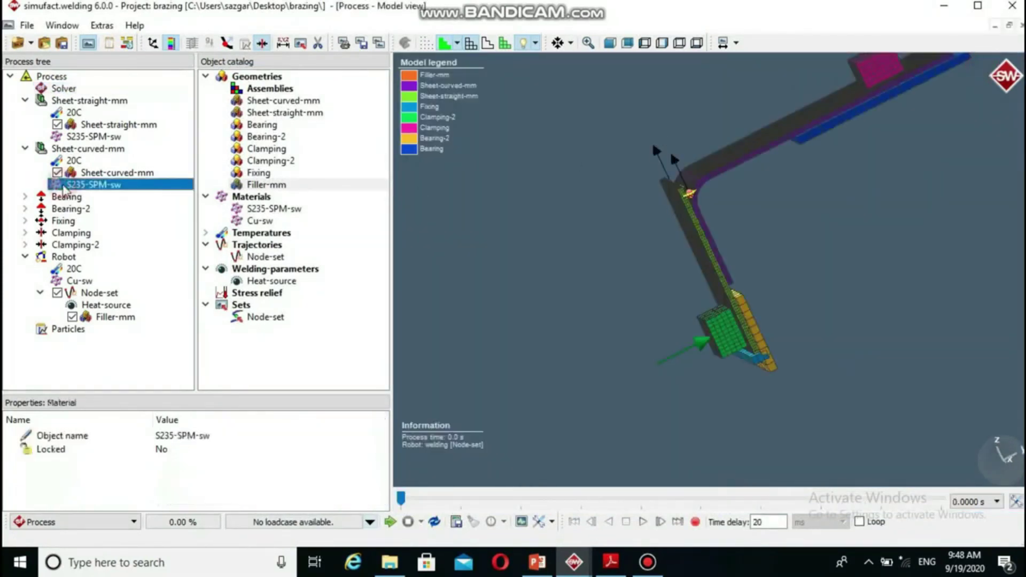
{"action": "left_click", "coordinate": [390, 522]}
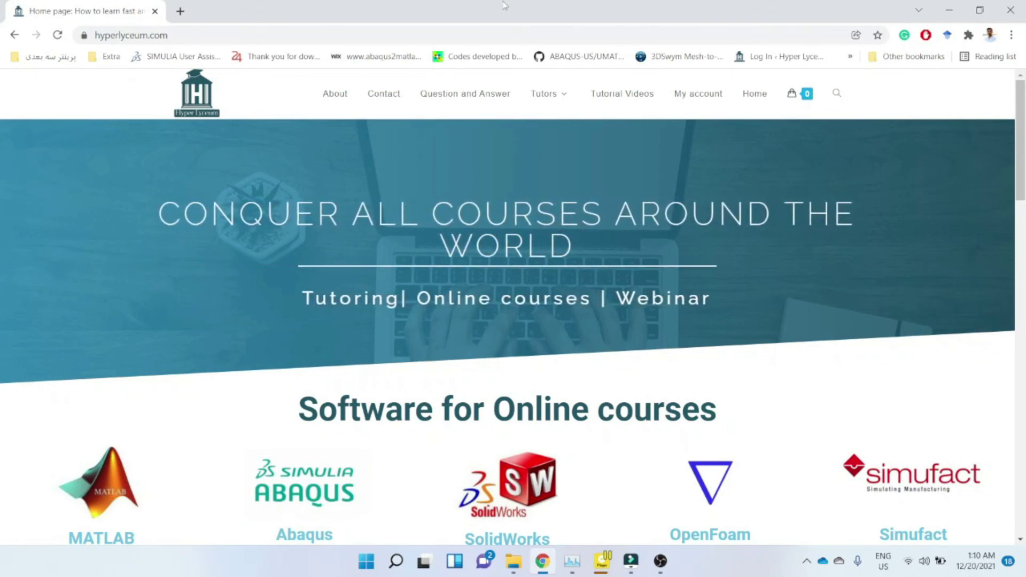
Open a tutor's profile from the Tutors menu and scroll down to its languages and Contact section
{"action": "mouse_move", "coordinate": [556, 95]}
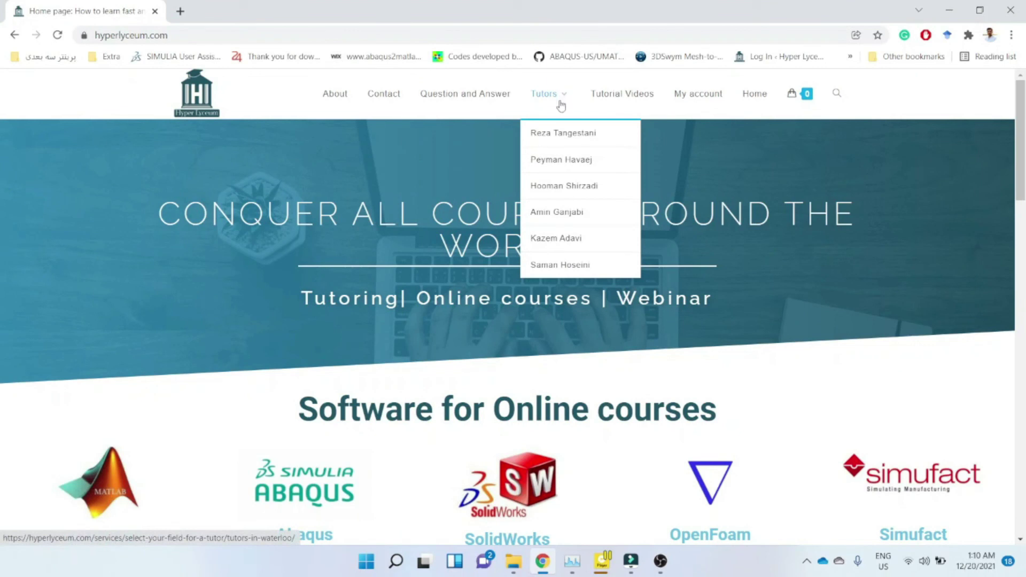
{"action": "left_click", "coordinate": [568, 211]}
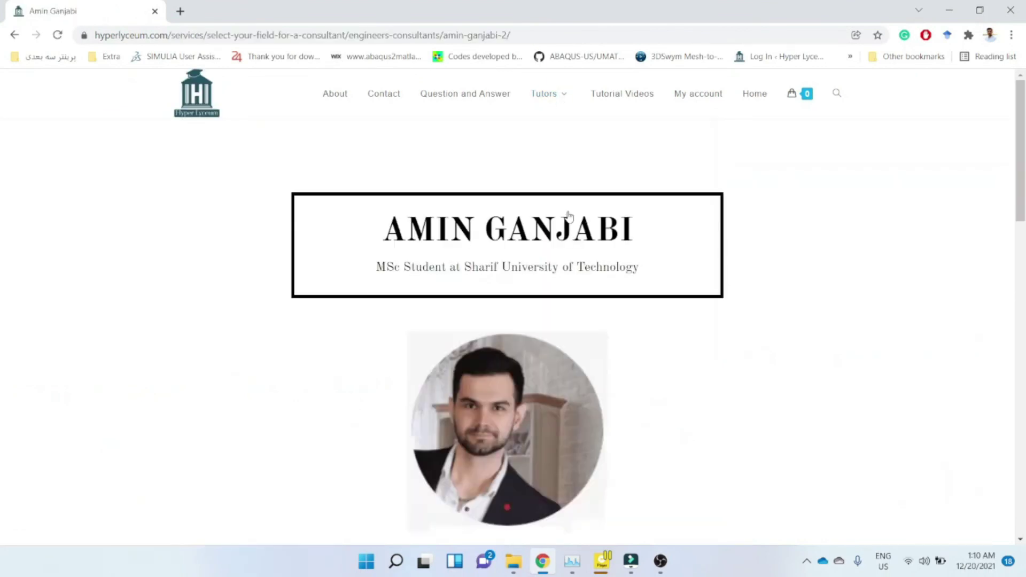
{"action": "scroll", "coordinate": [569, 214], "scroll_direction": "down", "scroll_amount": 8}
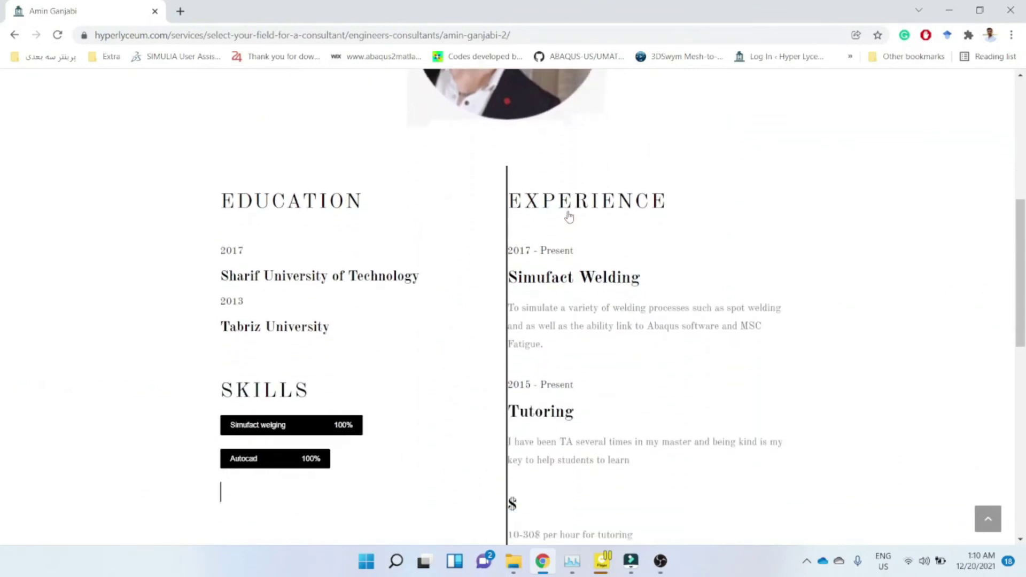
{"action": "scroll", "coordinate": [569, 215], "scroll_direction": "down", "scroll_amount": 4}
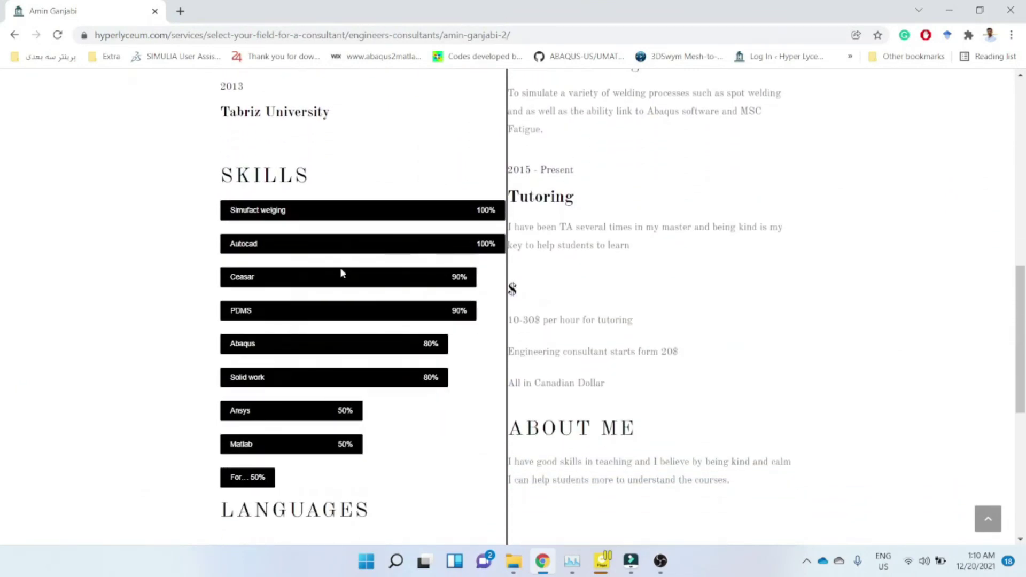
{"action": "scroll", "coordinate": [320, 343], "scroll_direction": "down", "scroll_amount": 4}
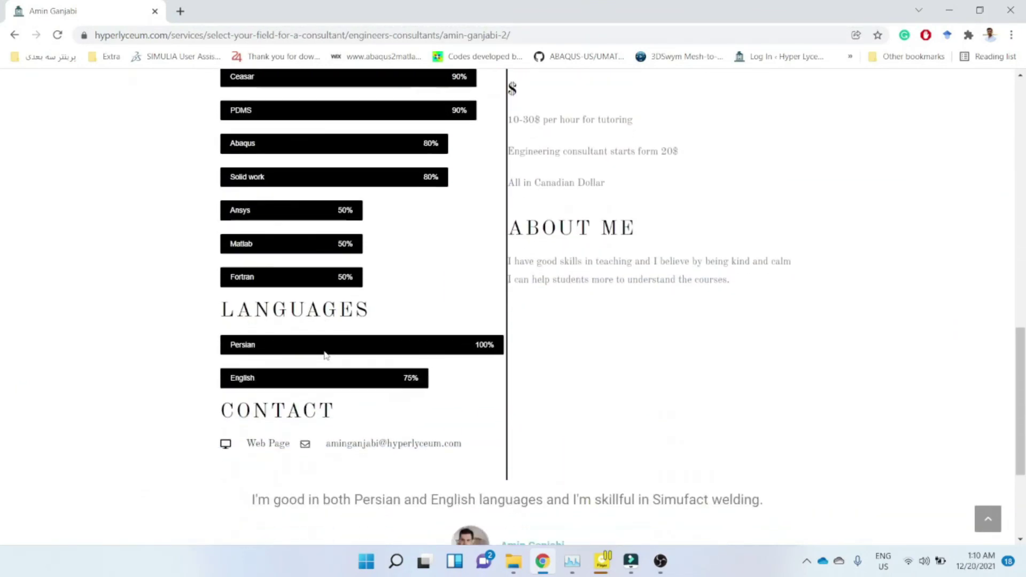
{"action": "scroll", "coordinate": [326, 352], "scroll_direction": "down", "scroll_amount": 1}
{"action": "scroll", "coordinate": [386, 361], "scroll_direction": "down", "scroll_amount": 2}
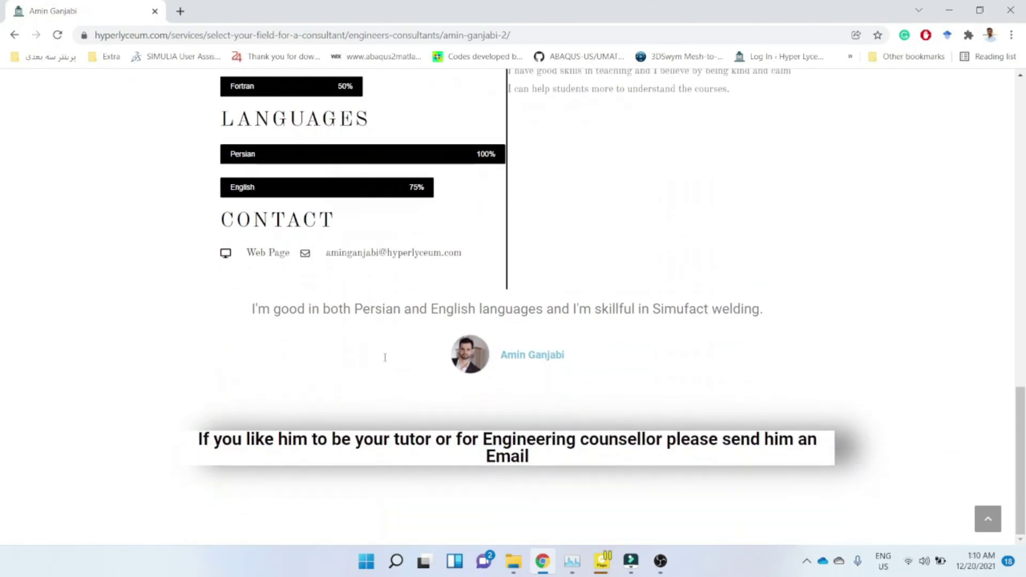